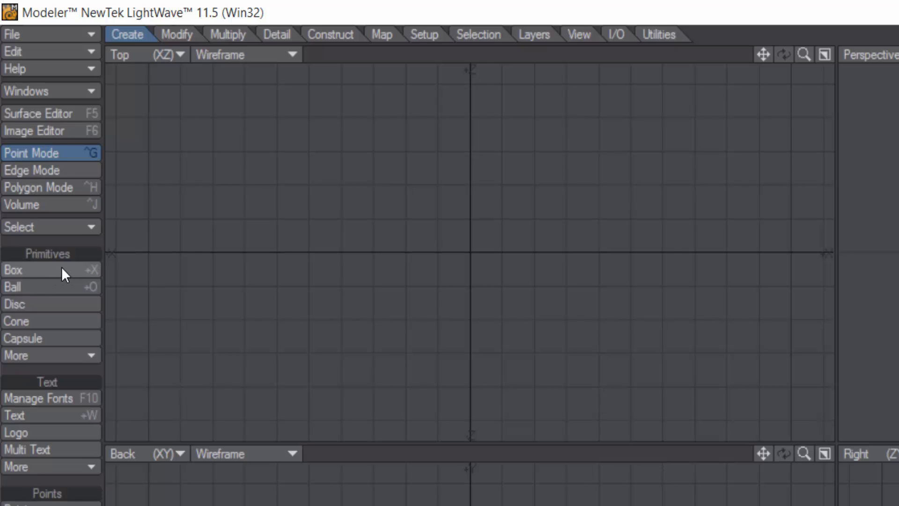
# Draw a box with a rectangular base around the origin in the Top view and raise its height in the Perspective view
pyautogui.click(80, 271)
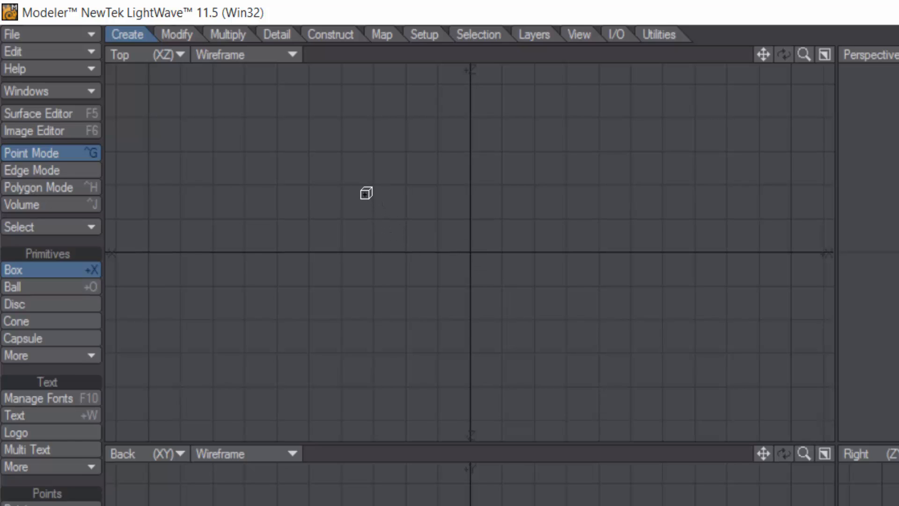
pyautogui.moveTo(351, 184); pyautogui.dragTo(595, 317)
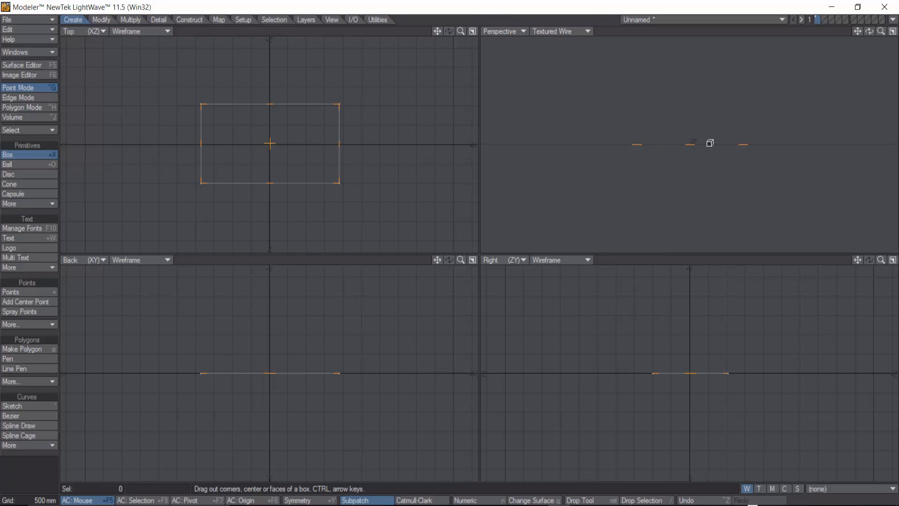
pyautogui.moveTo(695, 141); pyautogui.dragTo(683, 67)
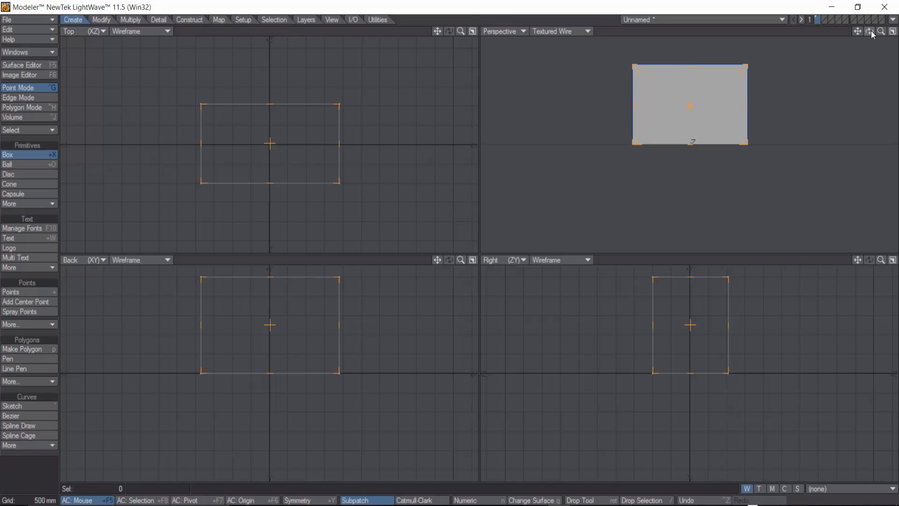
pyautogui.moveTo(870, 31); pyautogui.dragTo(852, 45)
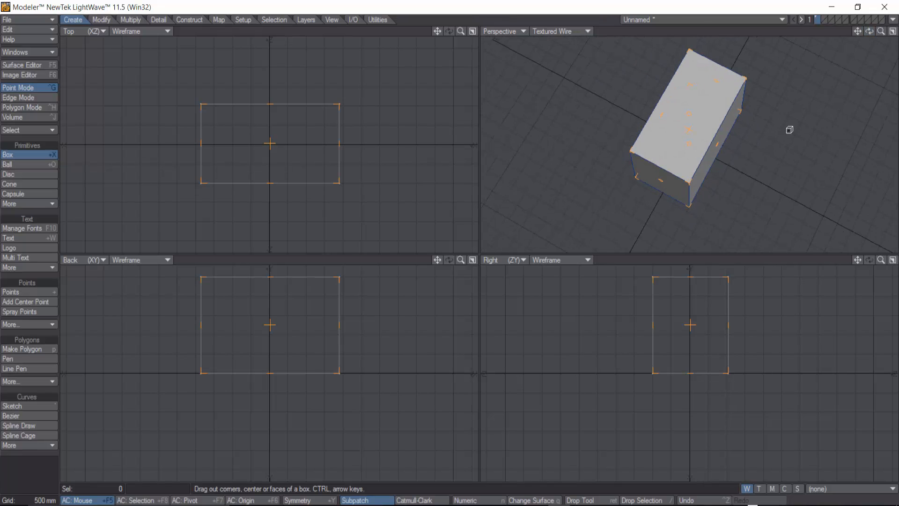
pyautogui.press('alt')
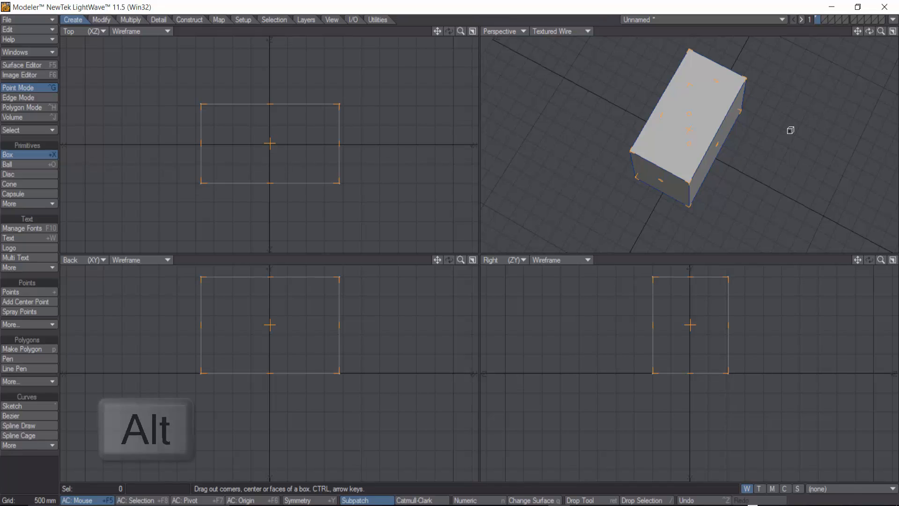
pyautogui.keyDown('alt'); pyautogui.moveTo(774, 153); pyautogui.dragTo(794, 88); pyautogui.keyUp('alt')
pyautogui.keyDown('alt'); pyautogui.moveTo(679, 180); pyautogui.dragTo(646, 195); pyautogui.keyUp('alt')
pyautogui.keyDown('alt'); pyautogui.moveTo(567, 145); pyautogui.dragTo(577, 167); pyautogui.keyUp('alt')
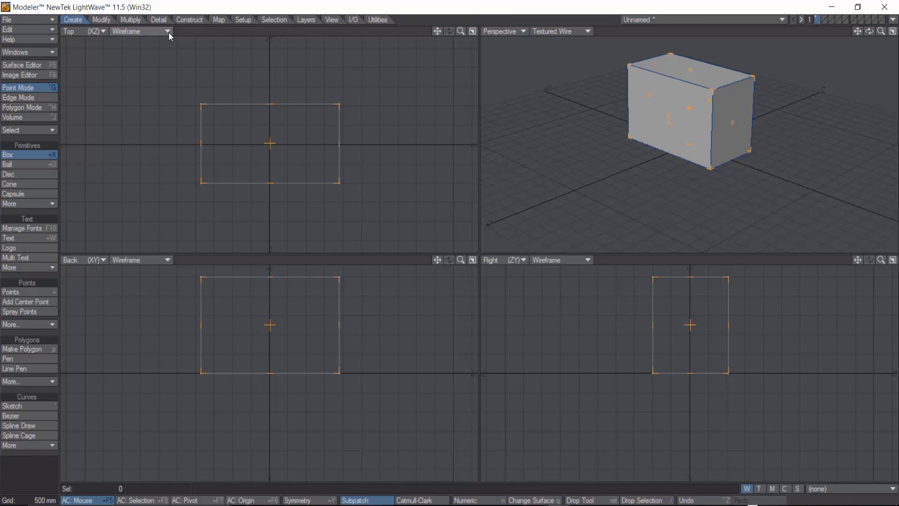
# Try the Color Wireframe and Sketch display styles in the Top view
pyautogui.click(135, 29)
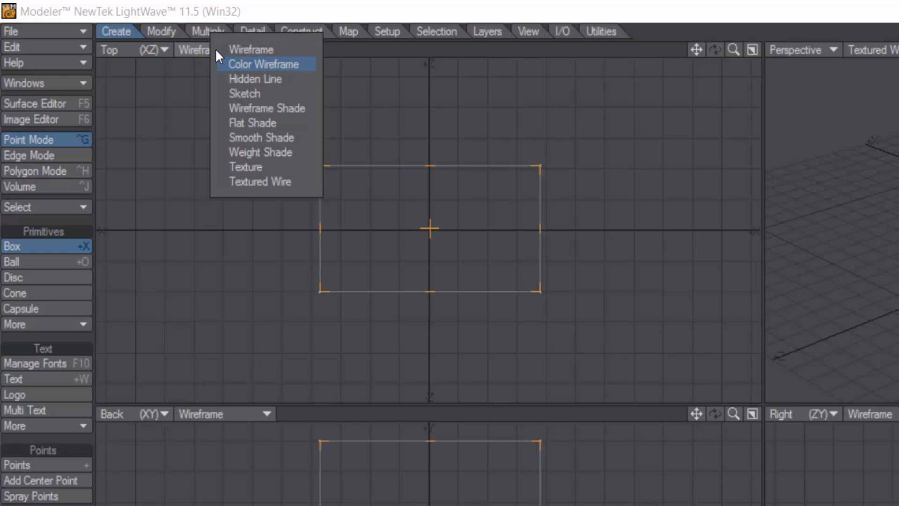
pyautogui.click(270, 64)
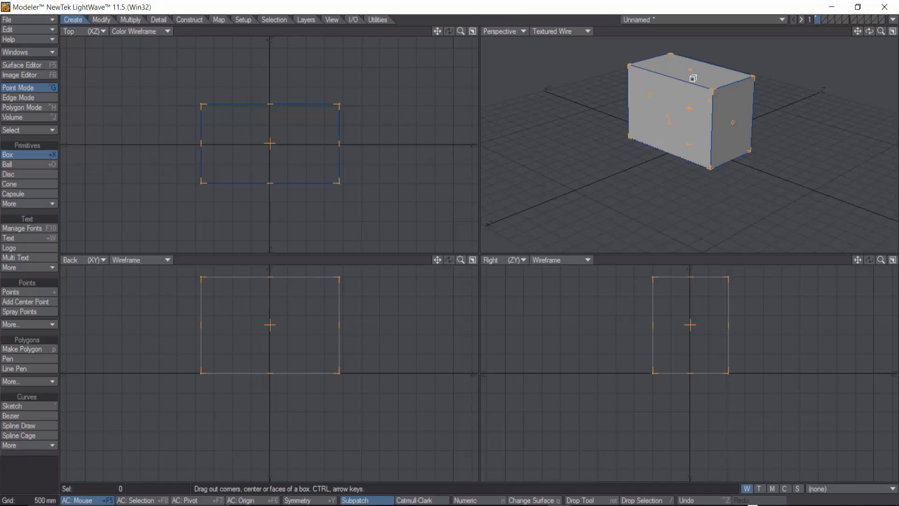
pyautogui.click(137, 30)
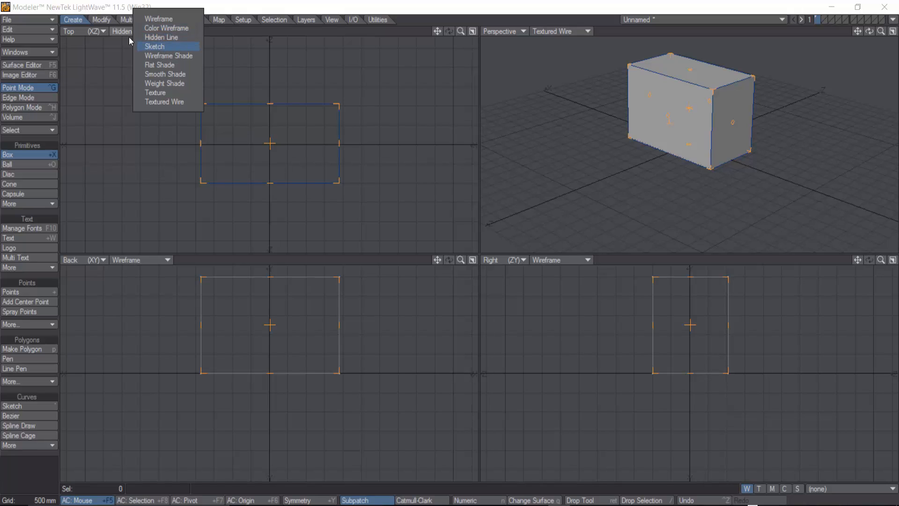
pyautogui.click(162, 47)
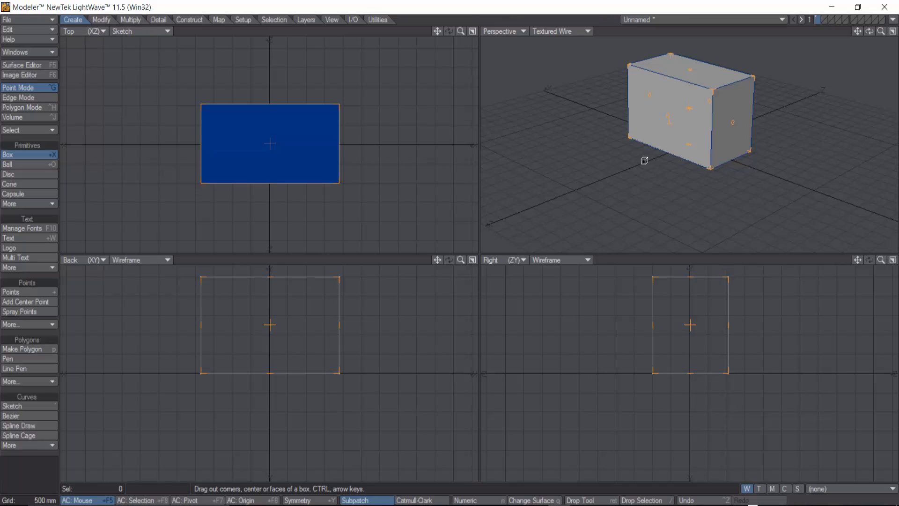
# Try the Sketch and Texture display styles in the Perspective view and return it to Textured Wire
pyautogui.click(588, 31)
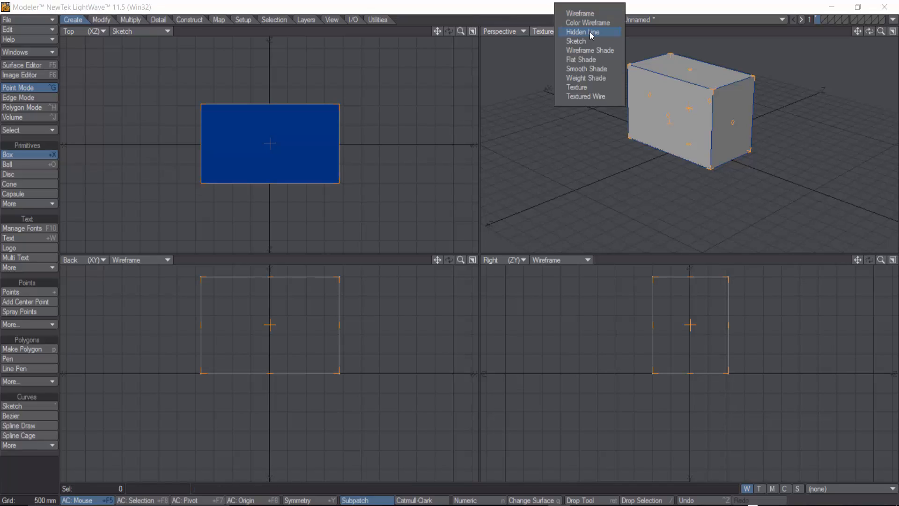
pyautogui.click(587, 41)
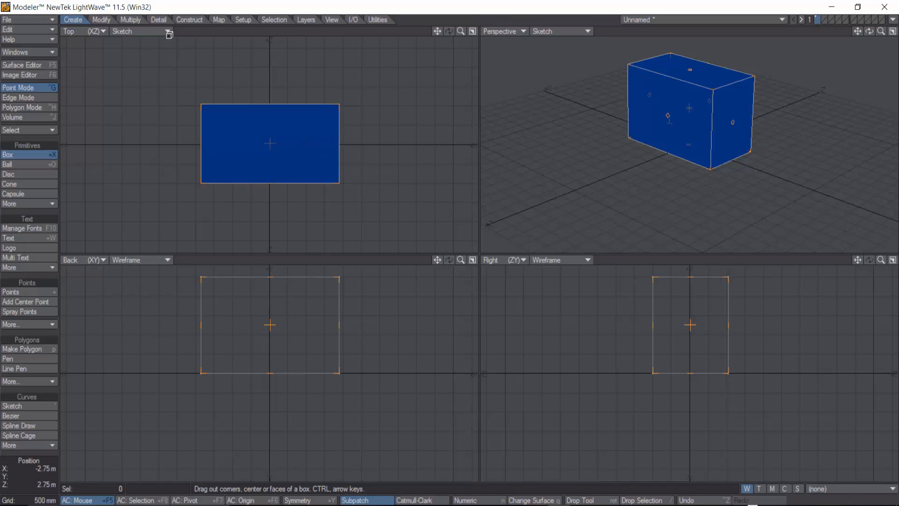
pyautogui.click(137, 31)
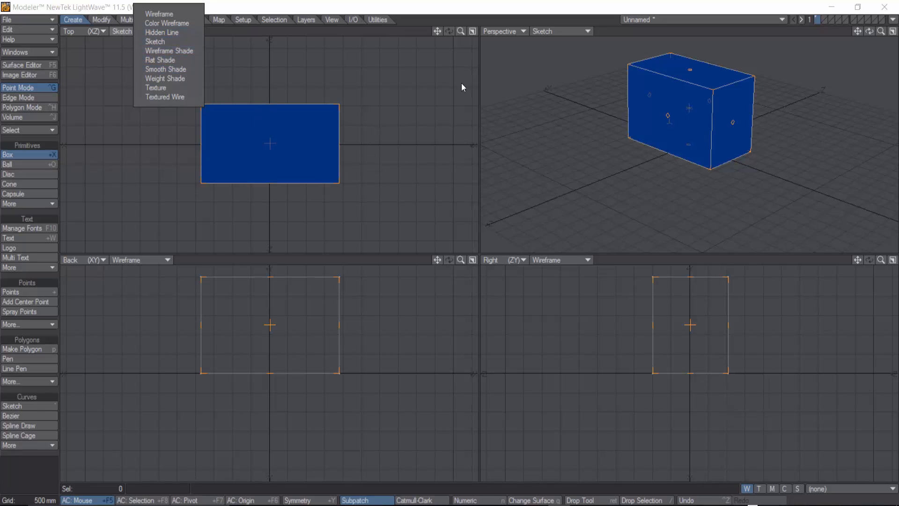
pyautogui.click(586, 32)
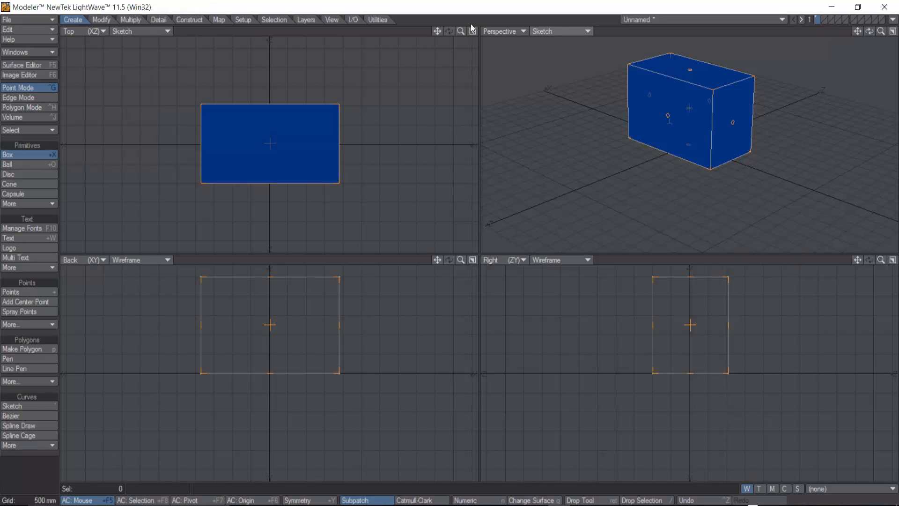
pyautogui.click(587, 32)
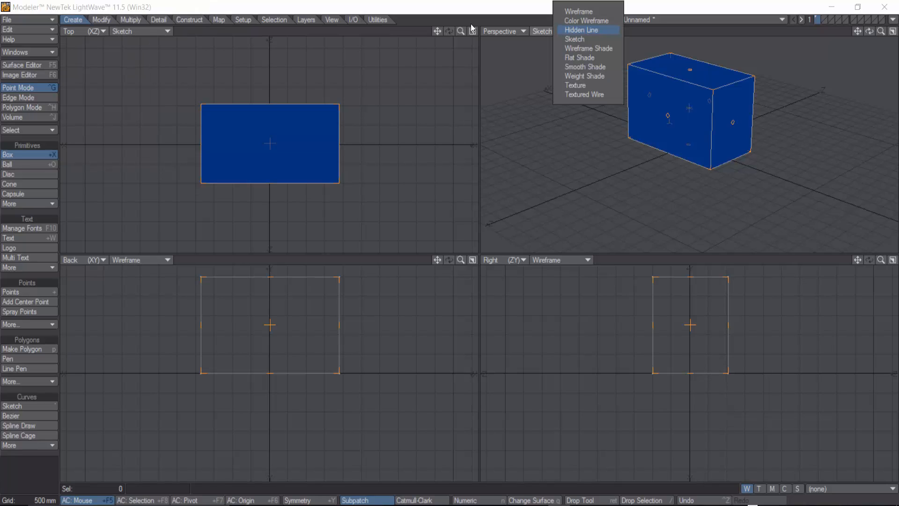
pyautogui.click(575, 84)
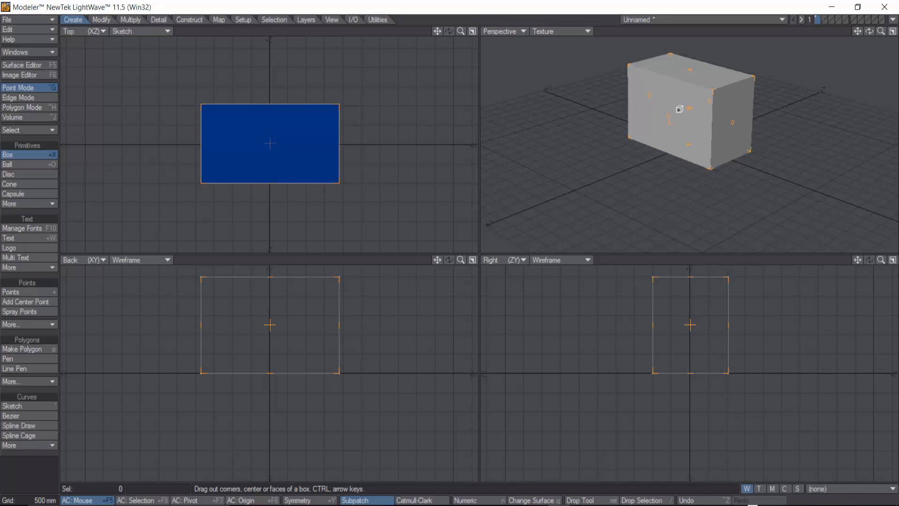
pyautogui.click(581, 31)
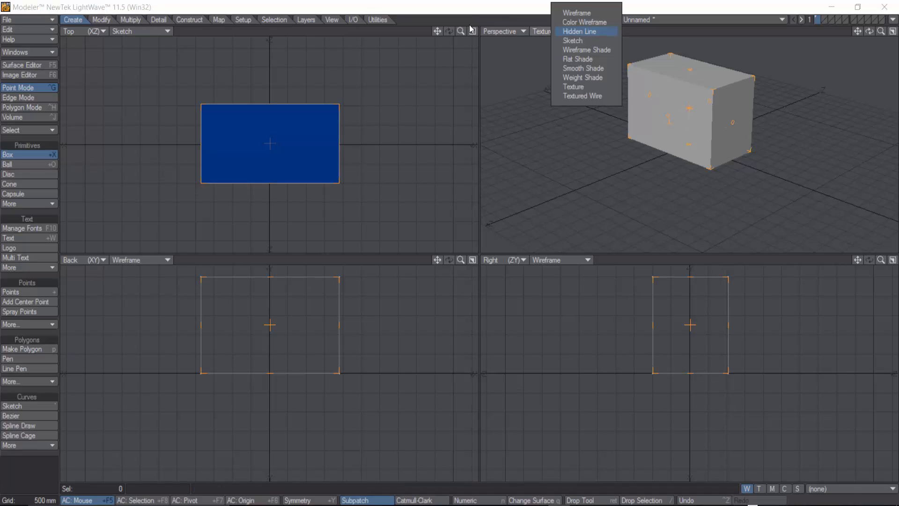
pyautogui.click(599, 96)
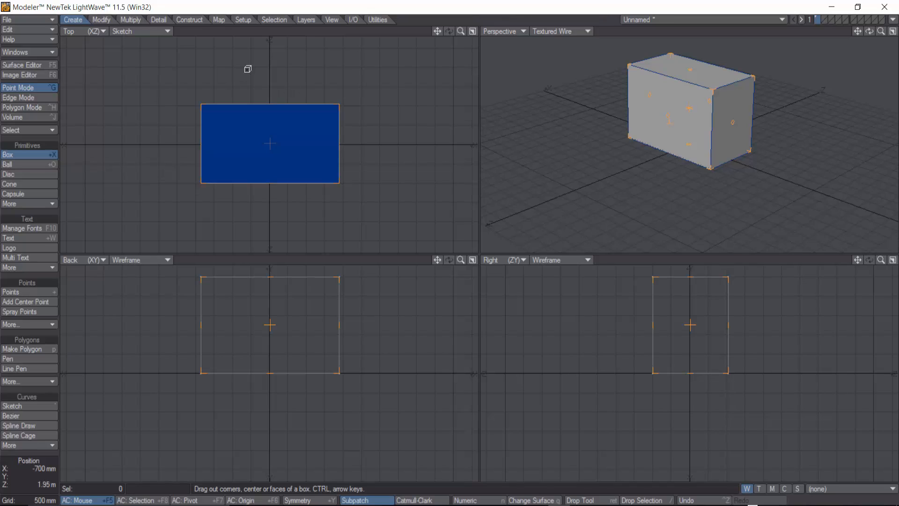
# Try the Textured Wire display style in the Top view and return it to Wireframe
pyautogui.click(135, 30)
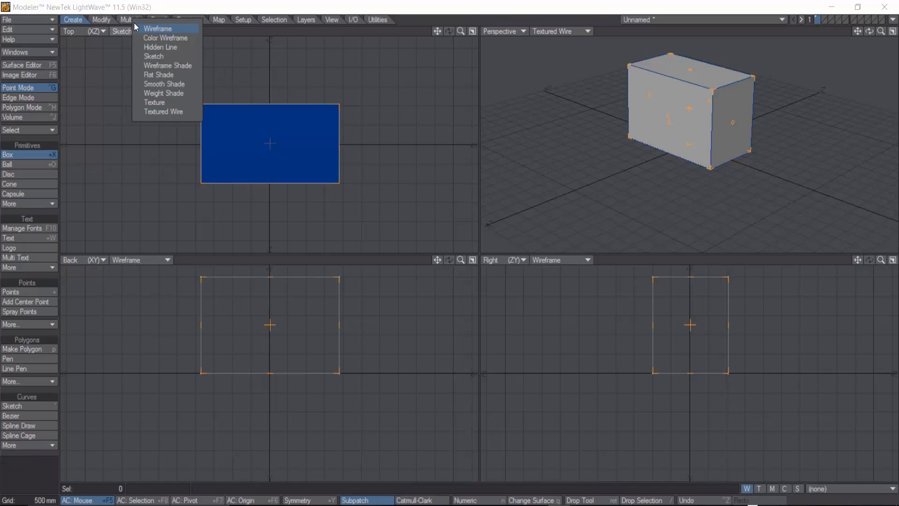
pyautogui.click(152, 113)
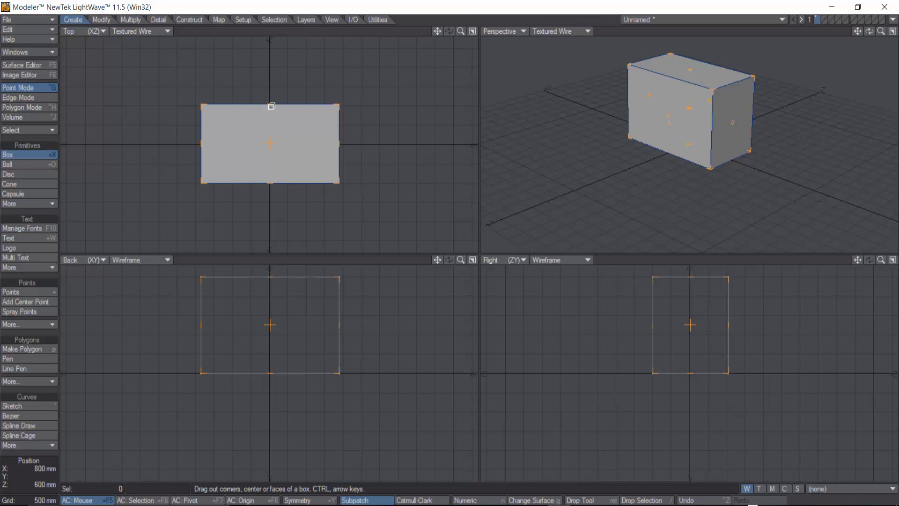
pyautogui.click(135, 30)
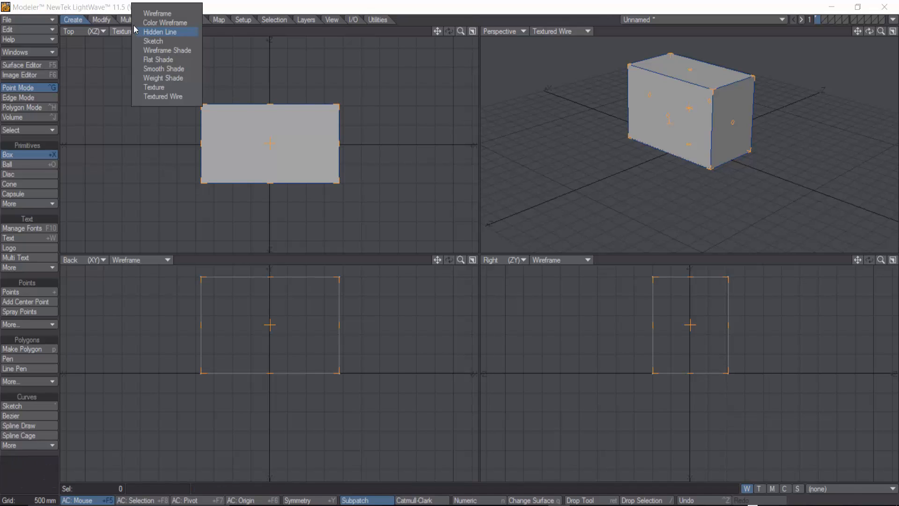
pyautogui.click(173, 14)
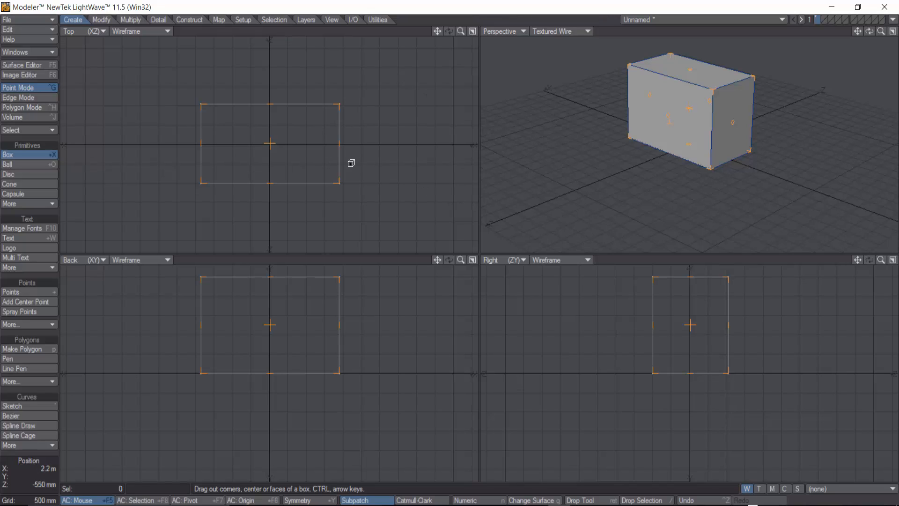
# Delete the box from the scene
pyautogui.press('Delete')
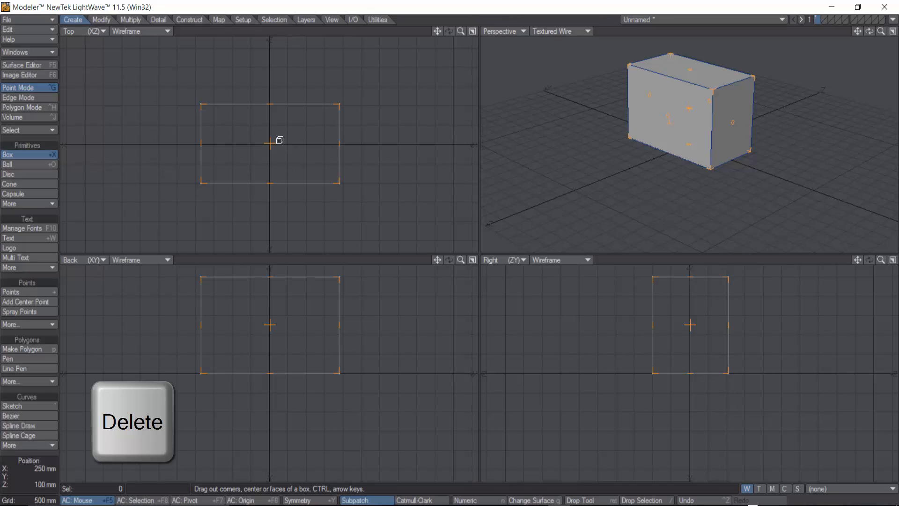
pyautogui.press('Delete')
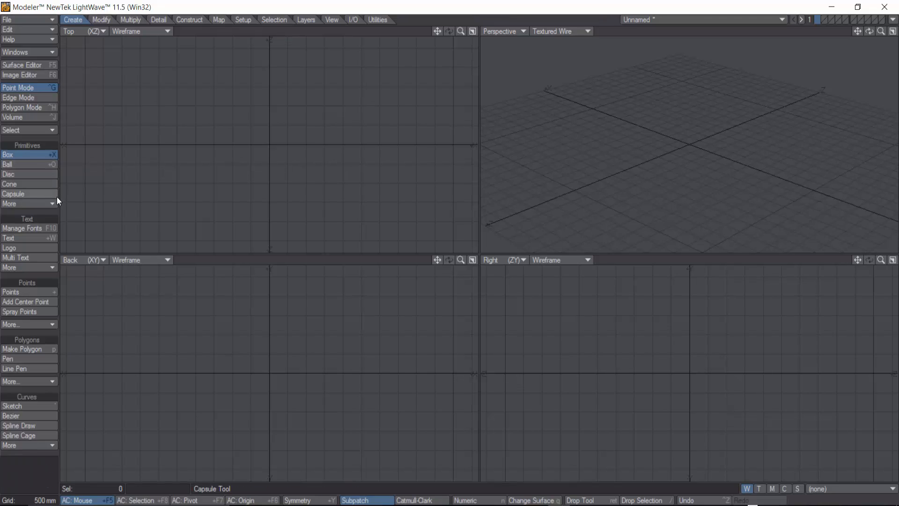
# Add a Unit Box primitive at the origin and delete it
pyautogui.click(28, 203)
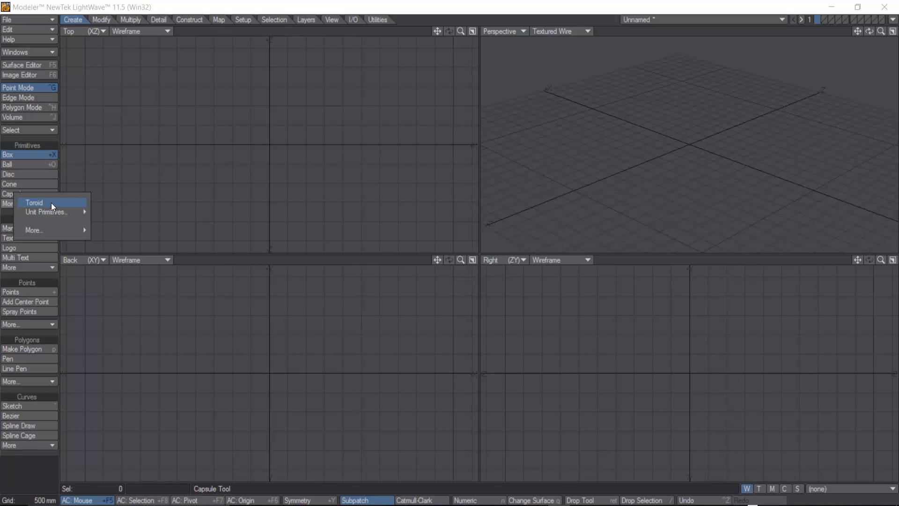
pyautogui.moveTo(65, 212)
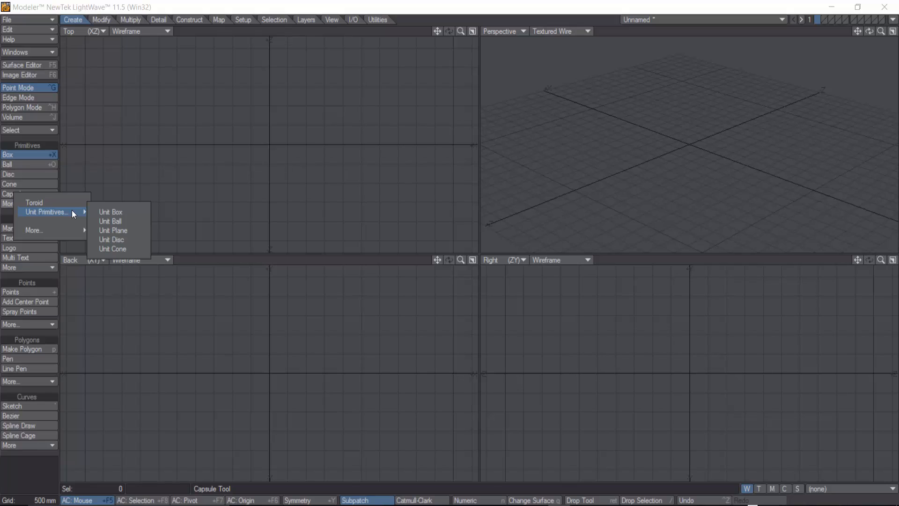
pyautogui.click(119, 211)
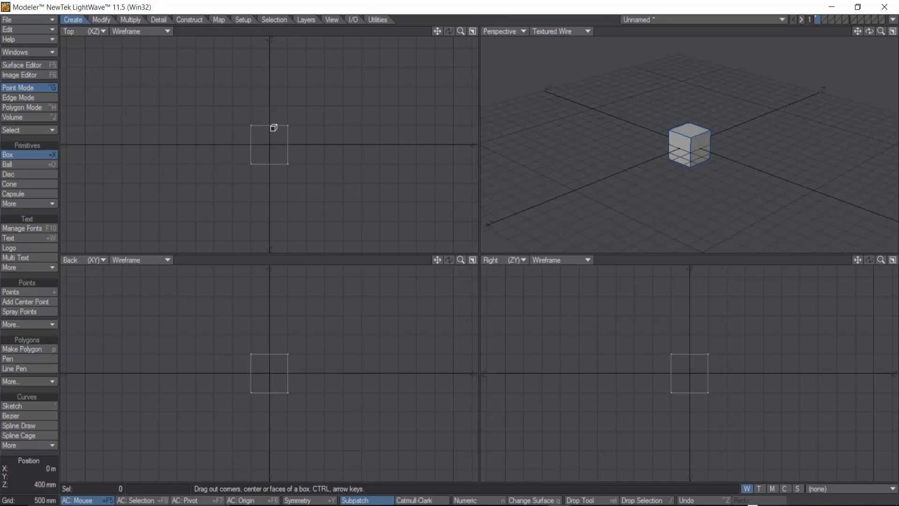
pyautogui.press('Delete')
pyautogui.press('Delete')
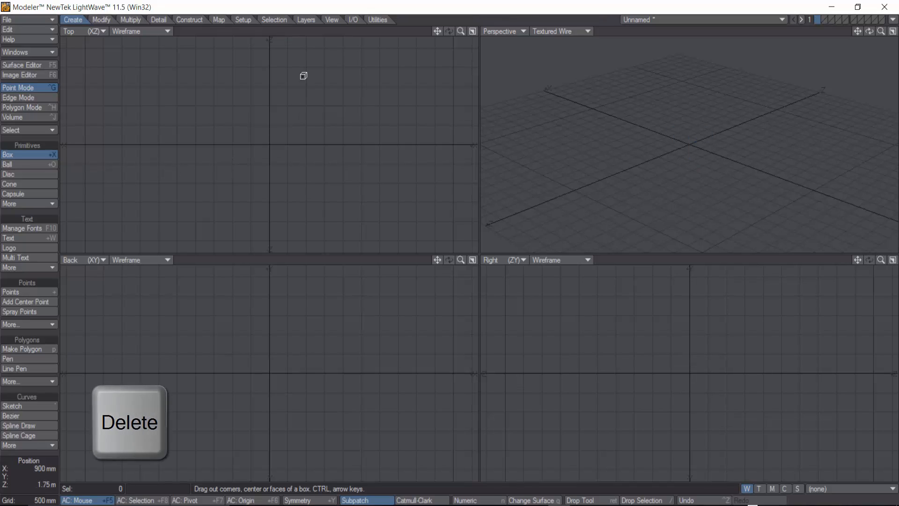
# Draw a ball near the origin with radii of about 1.85 m in X, 1.15 m in Y and 1.5 m in Z
pyautogui.click(16, 165)
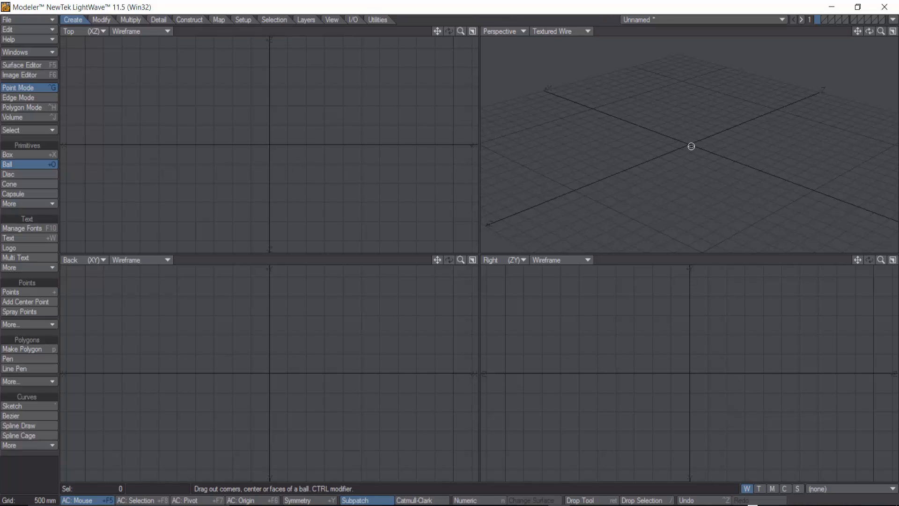
pyautogui.moveTo(673, 126)
pyautogui.mouseDown()
pyautogui.moveTo(706, 171)
pyautogui.moveTo(546, 105)
pyautogui.moveTo(658, 135)
pyautogui.mouseUp()
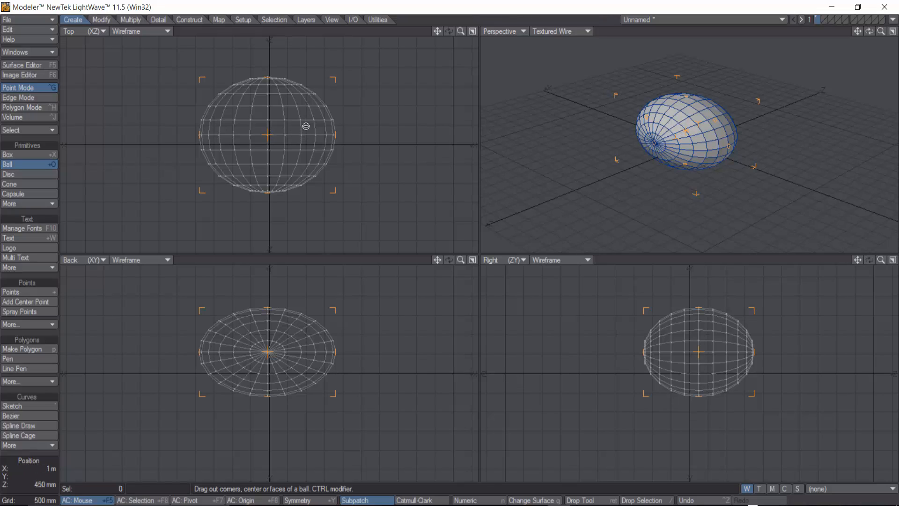
# Try 6 sides for the ball in its numeric settings
pyautogui.press('n')
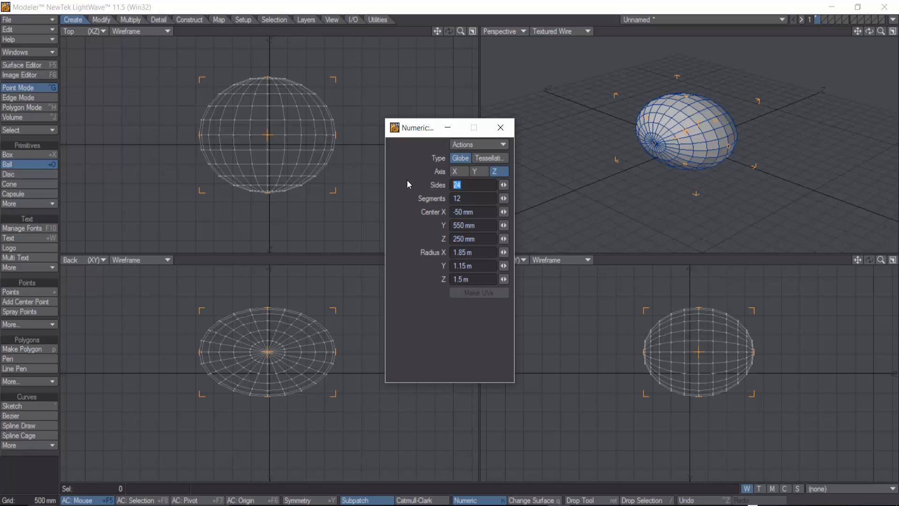
pyautogui.write('6')
pyautogui.press('Return')
# Set the ball's segments to 4, and restore them to 12
pyautogui.doubleClick(454, 198)
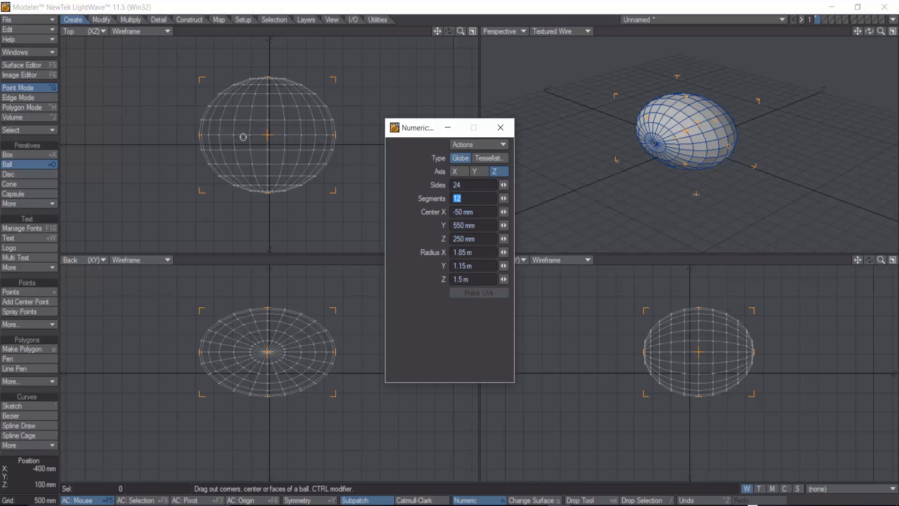
pyautogui.write('4')
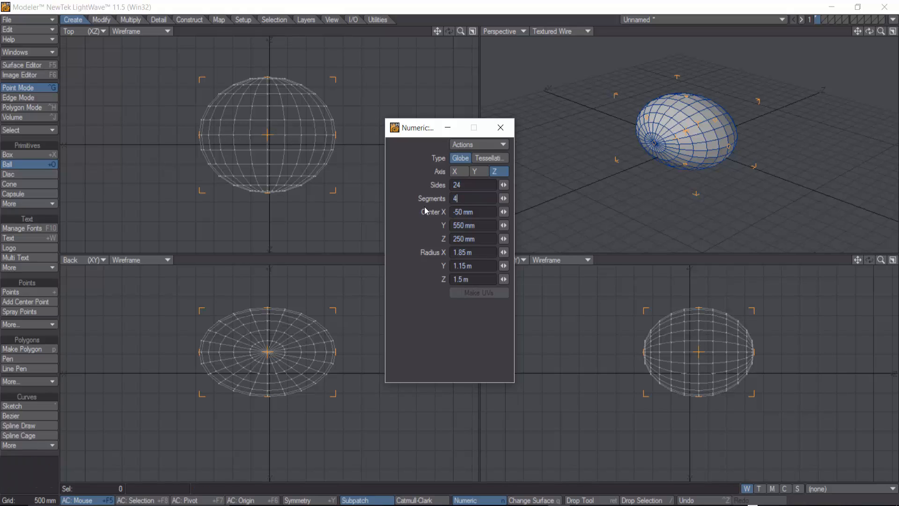
pyautogui.press('Return')
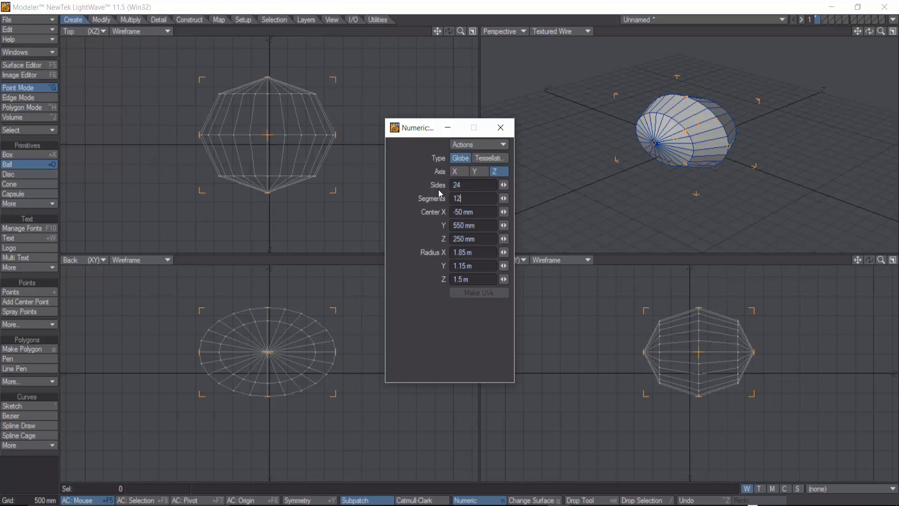
pyautogui.press('Return')
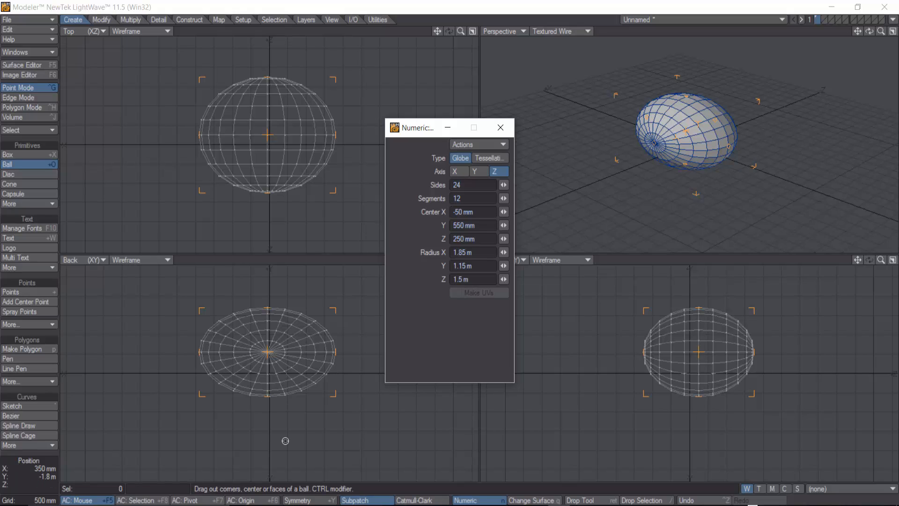
# Set the ball's center to 0 m in X, Y and Z, and delete the ball
pyautogui.click(462, 211)
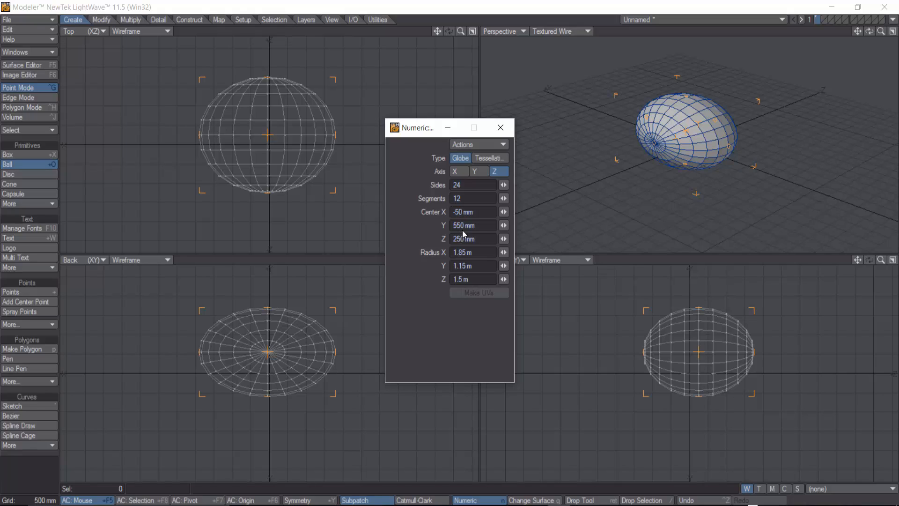
pyautogui.doubleClick(460, 211)
pyautogui.write('0')
pyautogui.press('Return')
pyautogui.moveTo(466, 225); pyautogui.dragTo(448, 226)
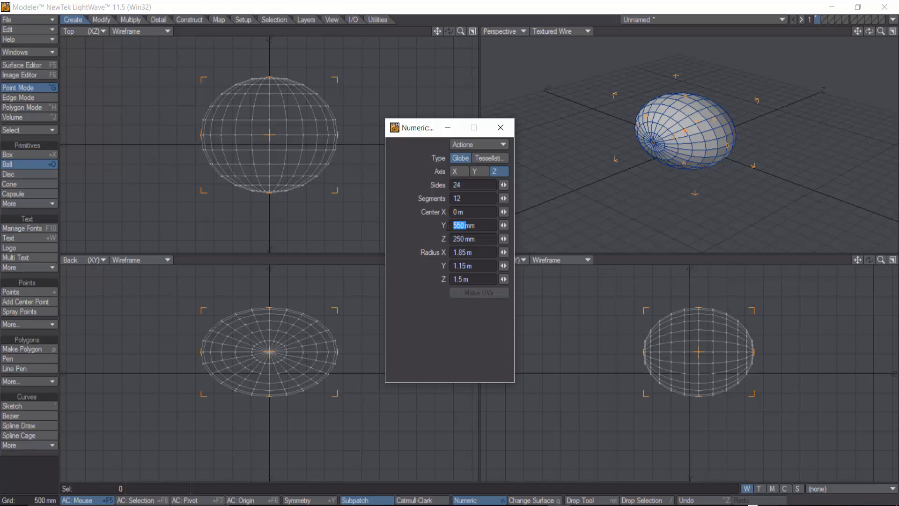
pyautogui.write('0')
pyautogui.press('Return')
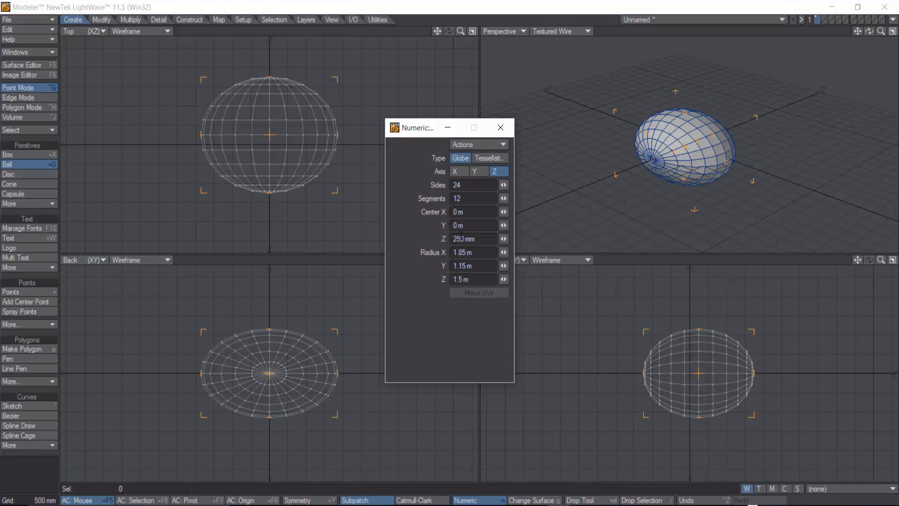
pyautogui.moveTo(464, 240); pyautogui.dragTo(453, 240)
pyautogui.write('0')
pyautogui.press('Return')
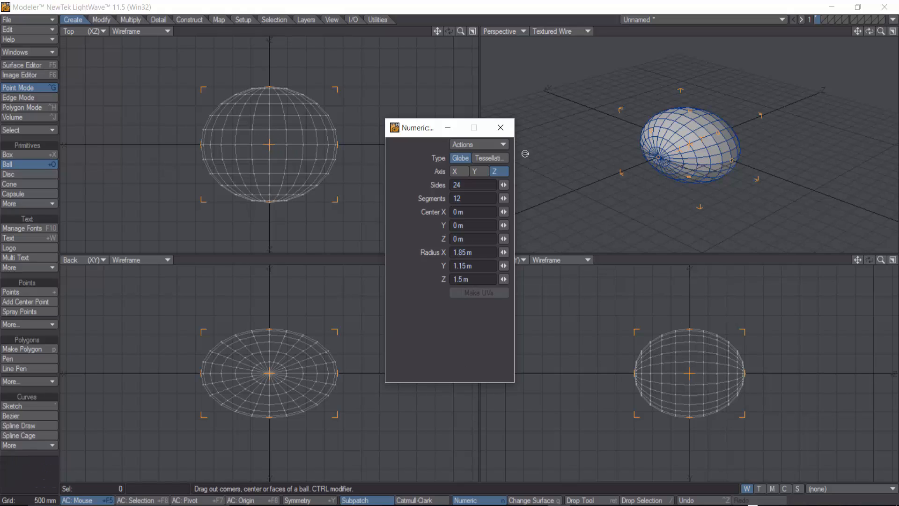
pyautogui.press('n')
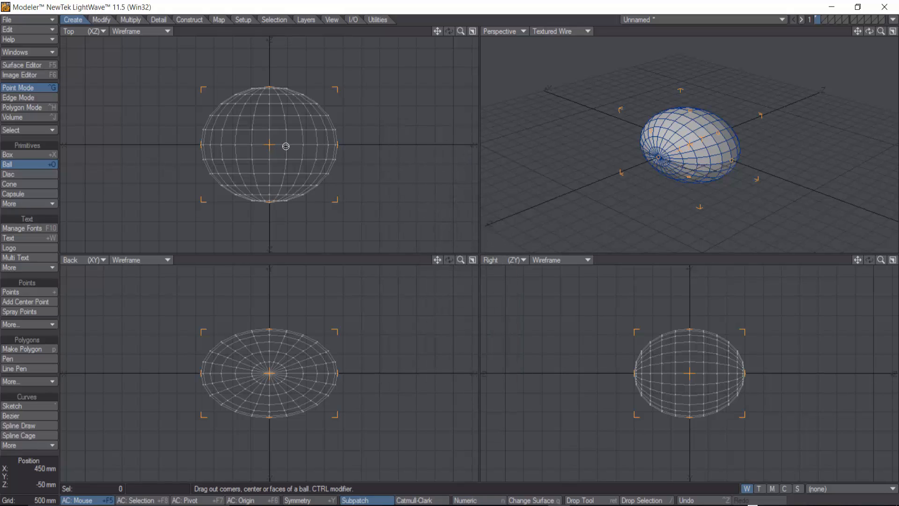
pyautogui.press('Delete')
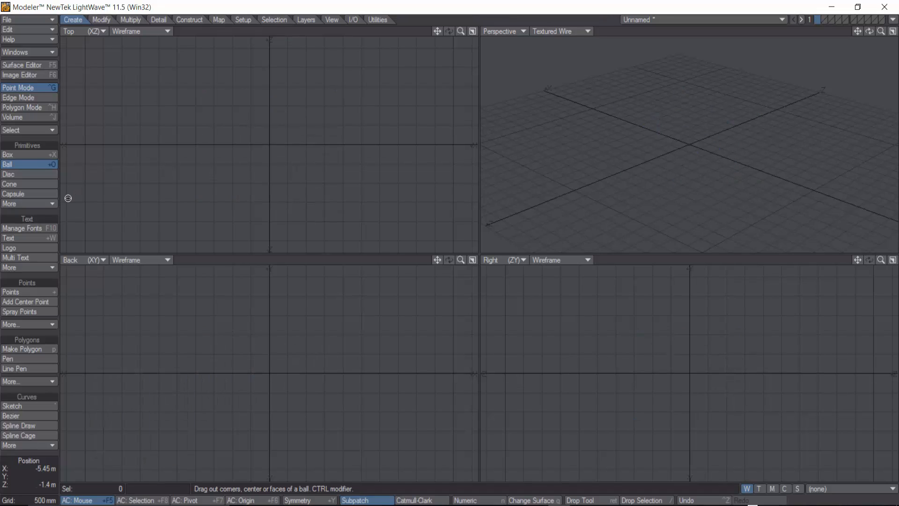
# Add a Unit Ball primitive at the origin, fit it in the views and delete it
pyautogui.click(52, 203)
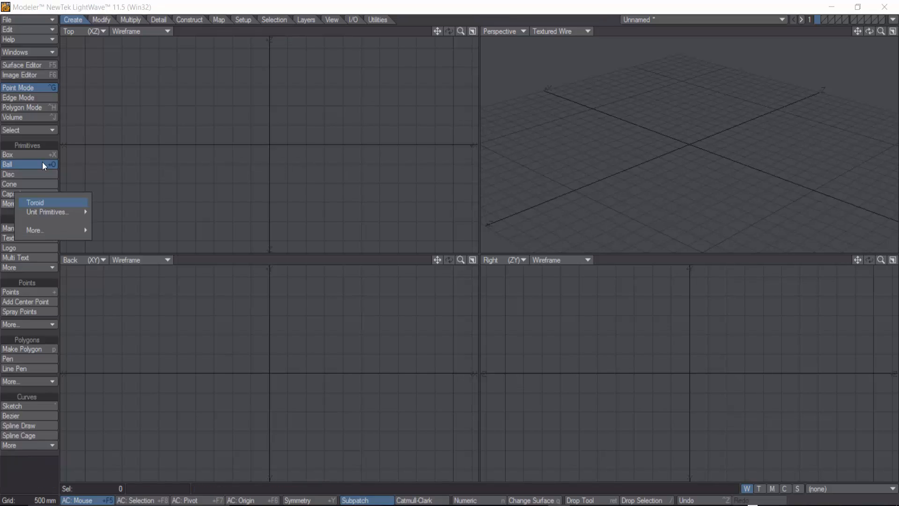
pyautogui.moveTo(50, 215)
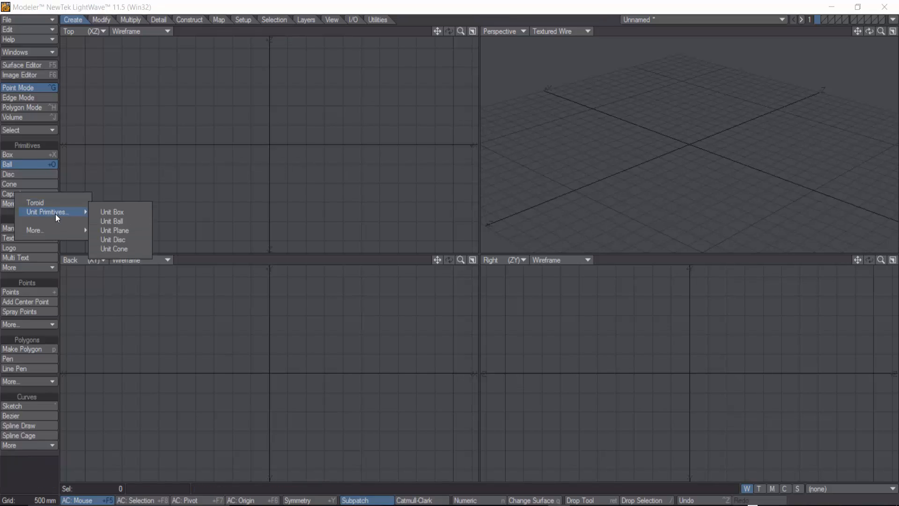
pyautogui.click(117, 220)
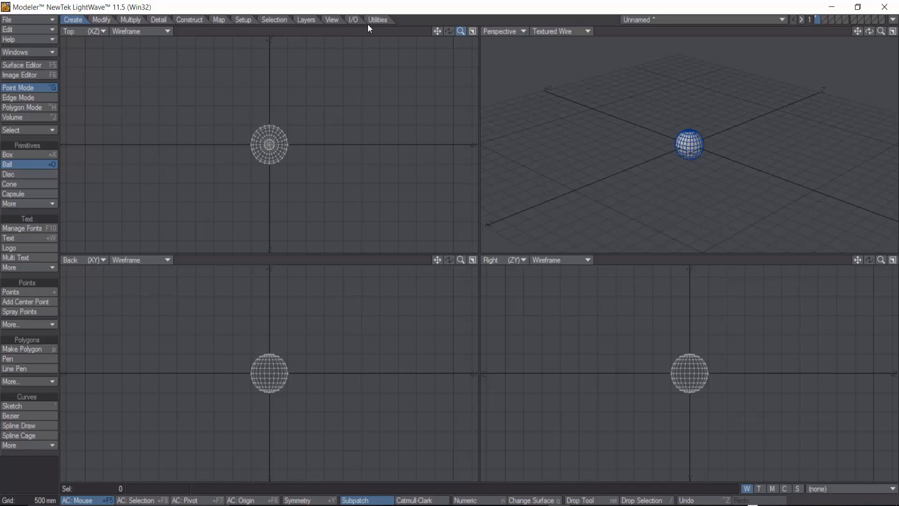
pyautogui.moveTo(367, 24); pyautogui.dragTo(424, 28)
pyautogui.press('a')
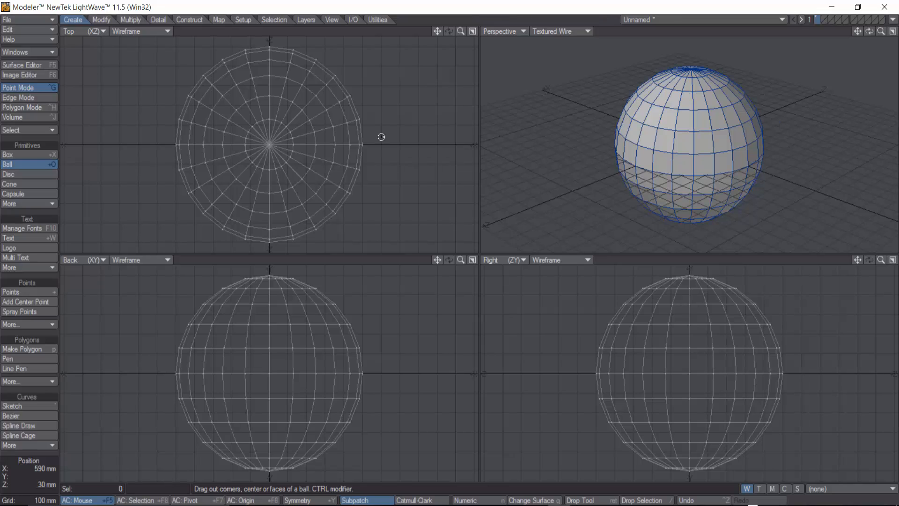
pyautogui.press('Delete')
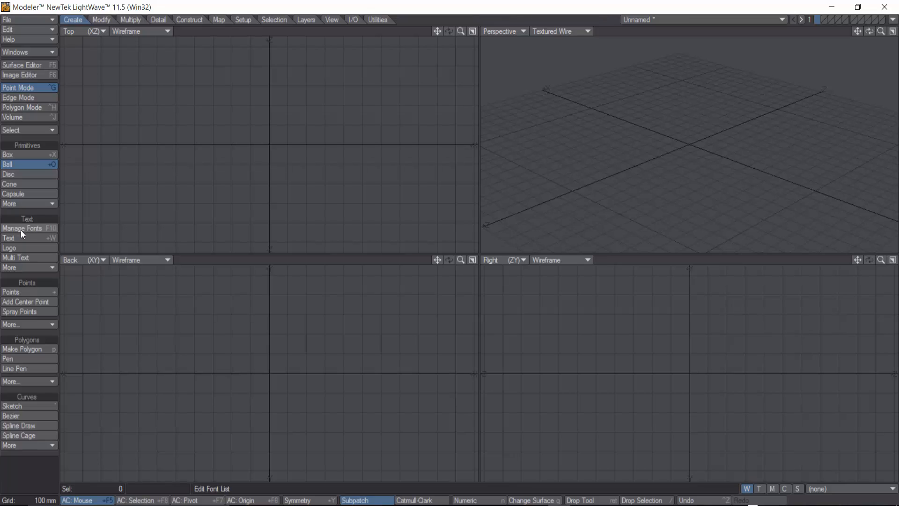
# Choose Arial Black 900 as the current font in the font manager
pyautogui.click(38, 229)
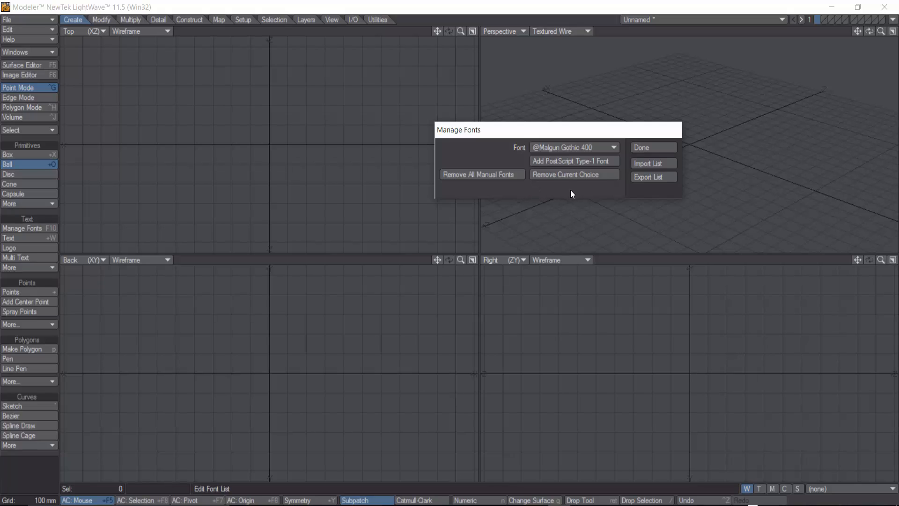
pyautogui.click(614, 147)
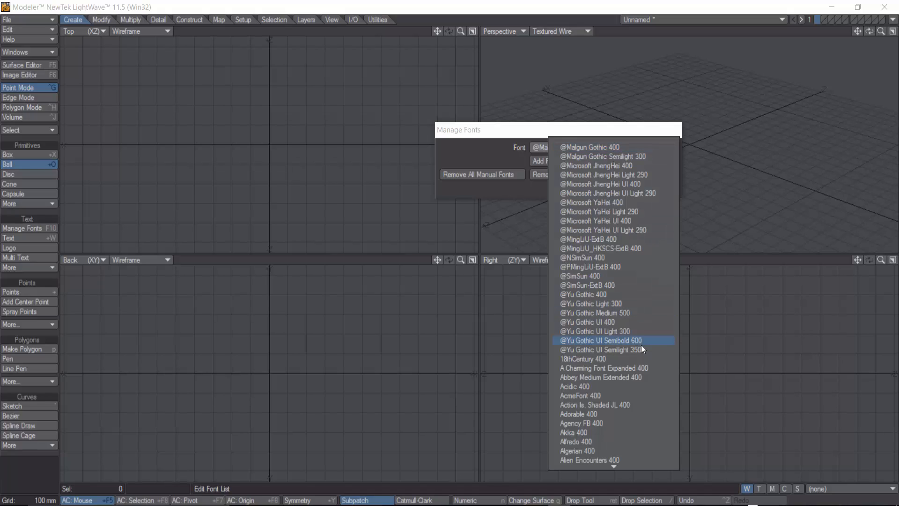
pyautogui.moveTo(611, 462)
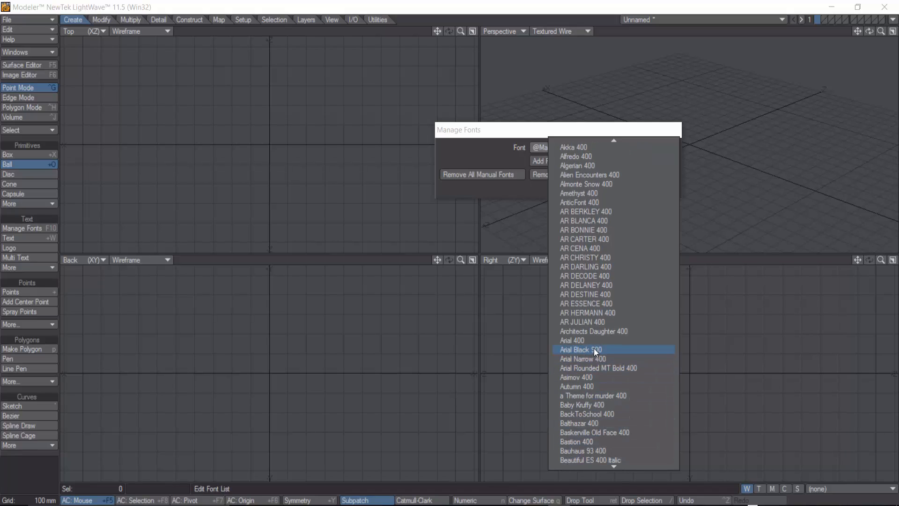
pyautogui.click(594, 349)
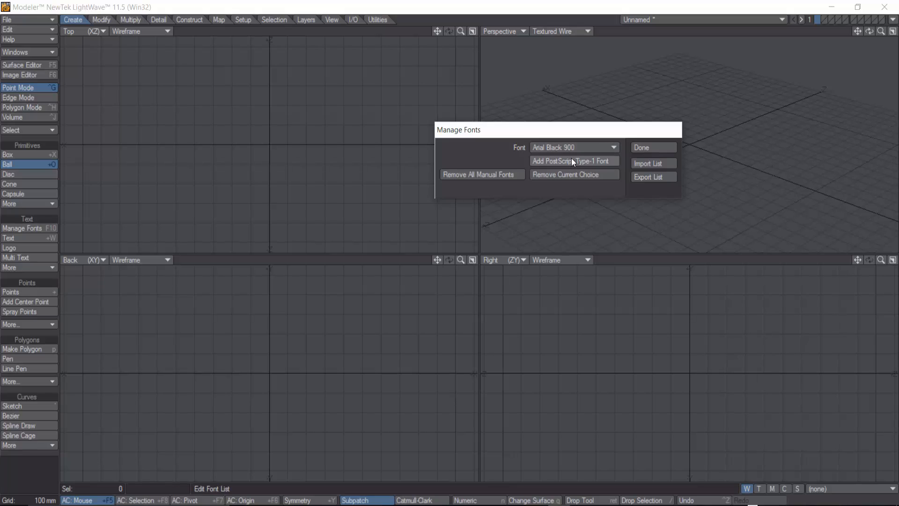
pyautogui.click(642, 147)
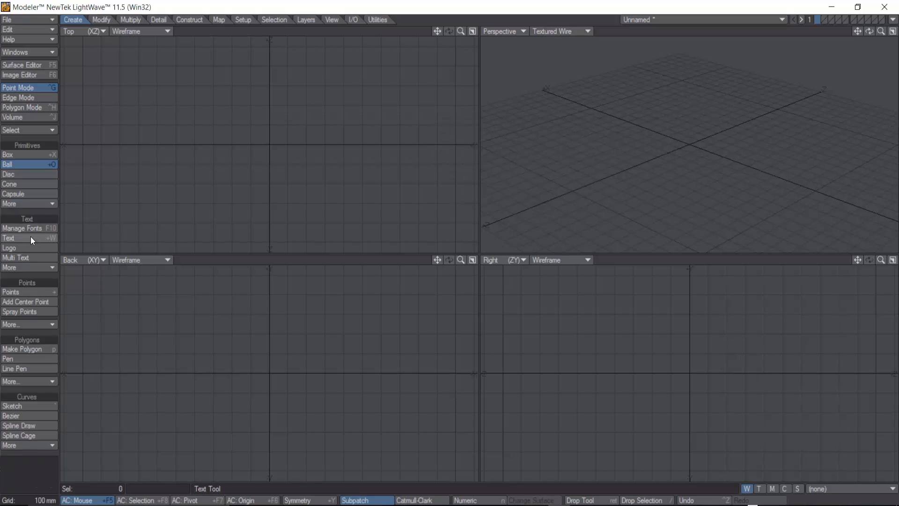
# Create the text "teste" in the Top view, starting near the origin
pyautogui.click(19, 238)
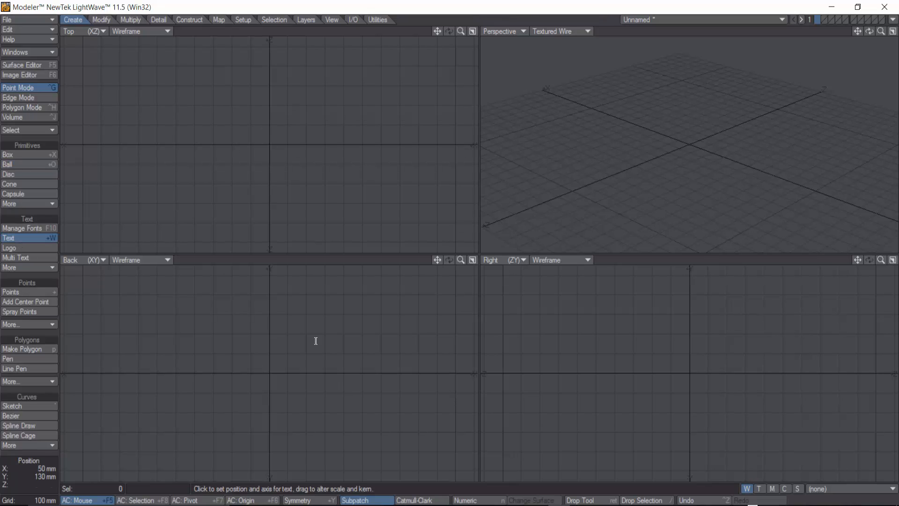
pyautogui.click(256, 151)
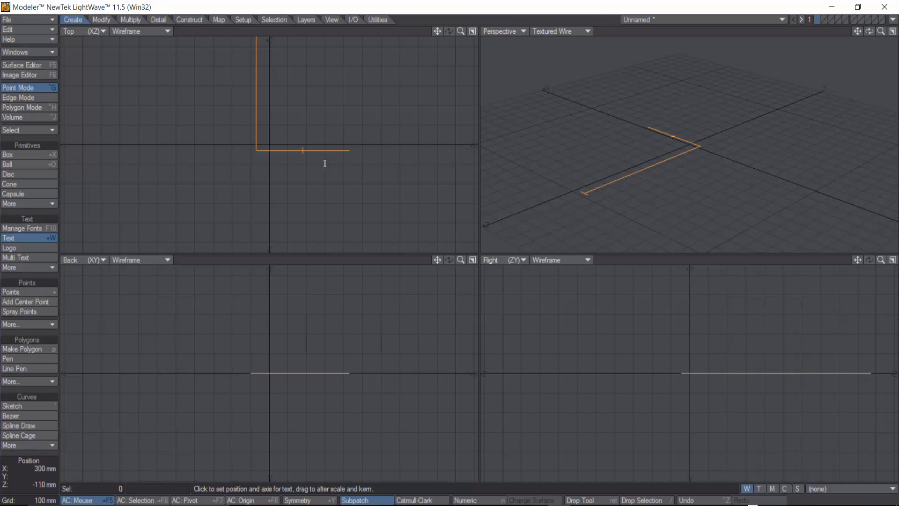
pyautogui.write('tes')
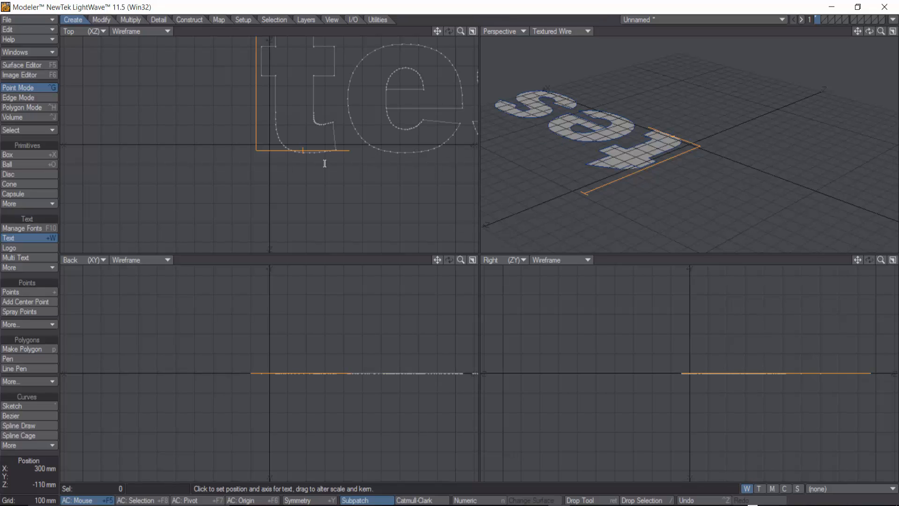
pyautogui.write('tt')
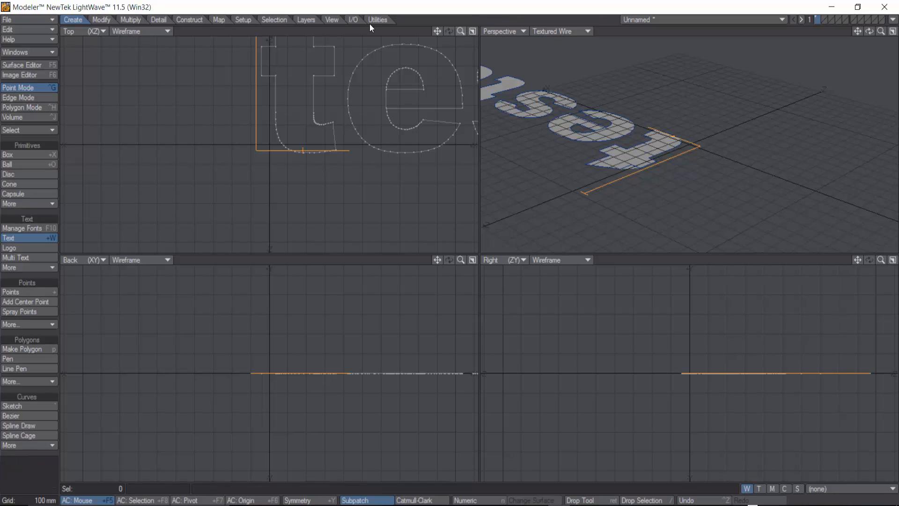
pyautogui.moveTo(461, 31); pyautogui.dragTo(441, 34)
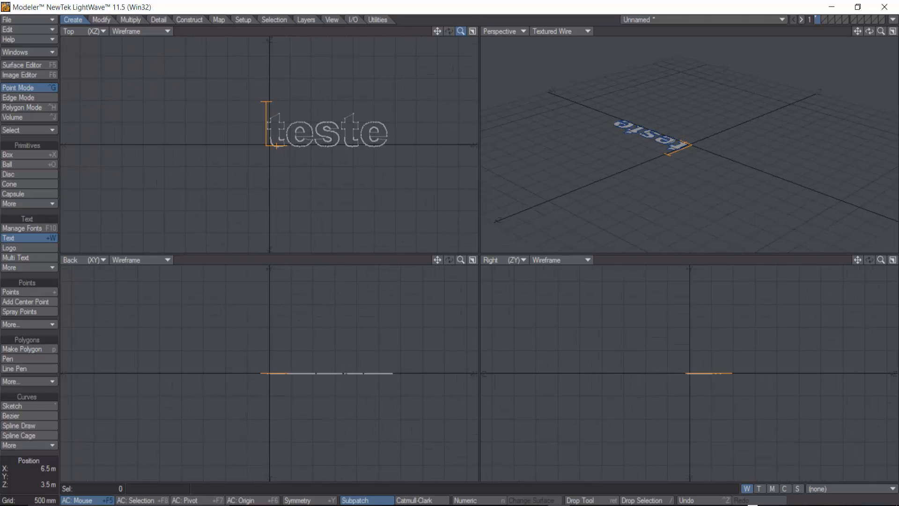
pyautogui.moveTo(336, 145); pyautogui.dragTo(359, 147)
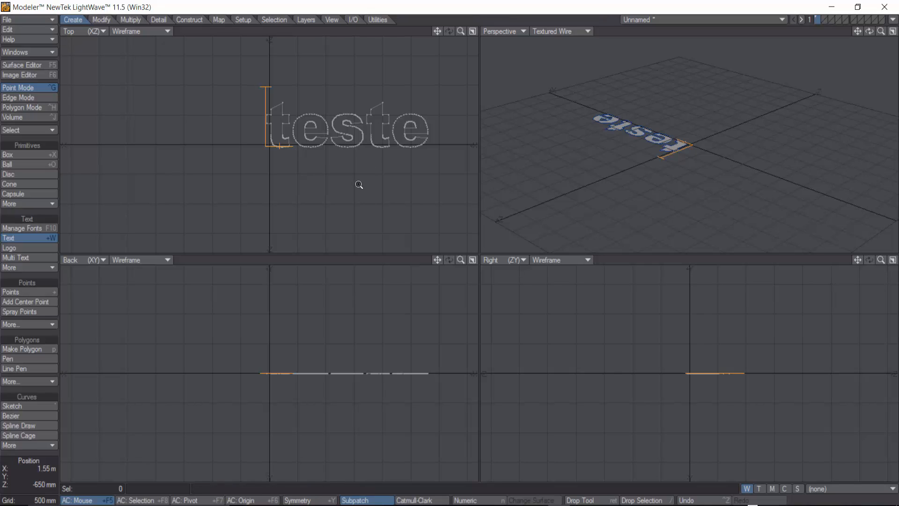
pyautogui.press('ctrl')
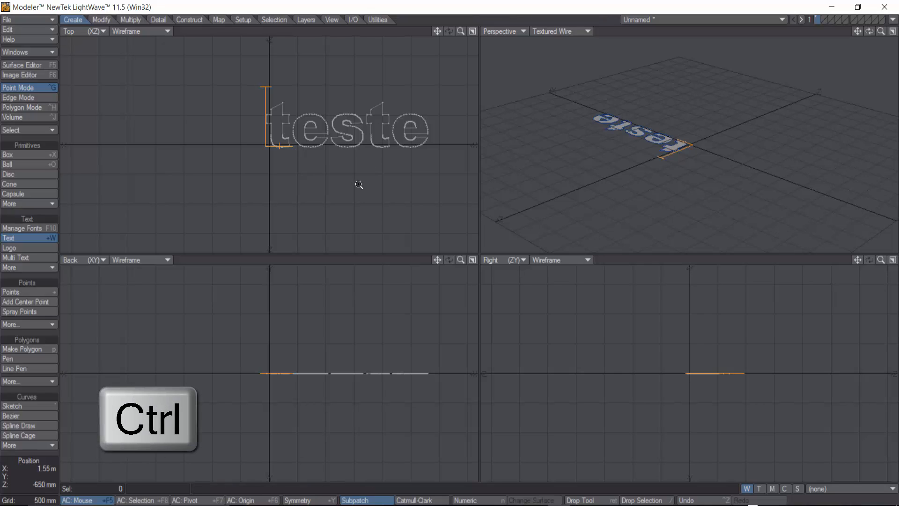
pyautogui.press('alt')
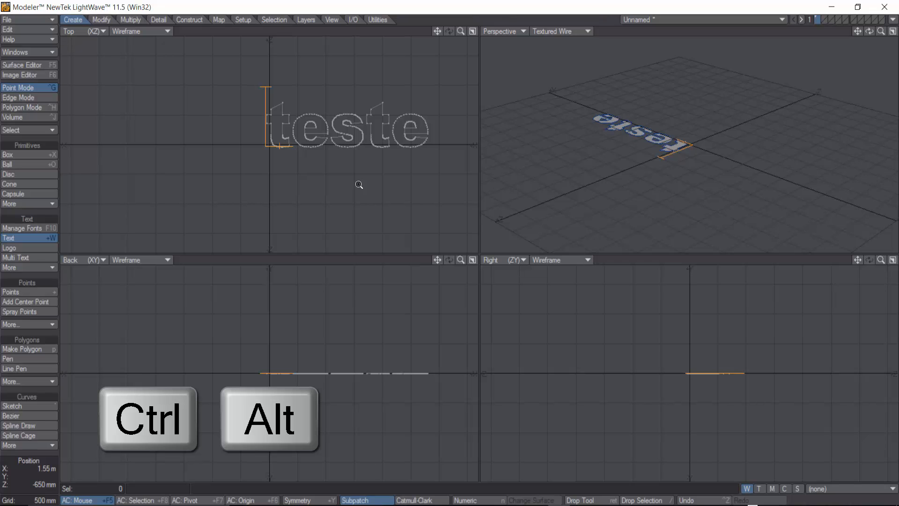
pyautogui.keyDown('ctrl'); pyautogui.keyDown('alt'); pyautogui.moveTo(360, 187); pyautogui.dragTo(378, 146); pyautogui.keyUp('alt'); pyautogui.keyUp('ctrl')
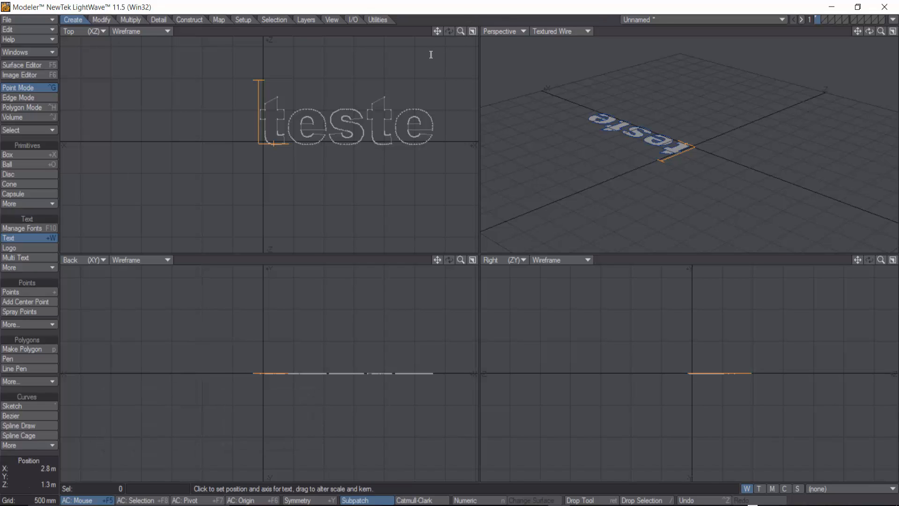
# Delete all letters of the text in the Top view
pyautogui.press('Delete')
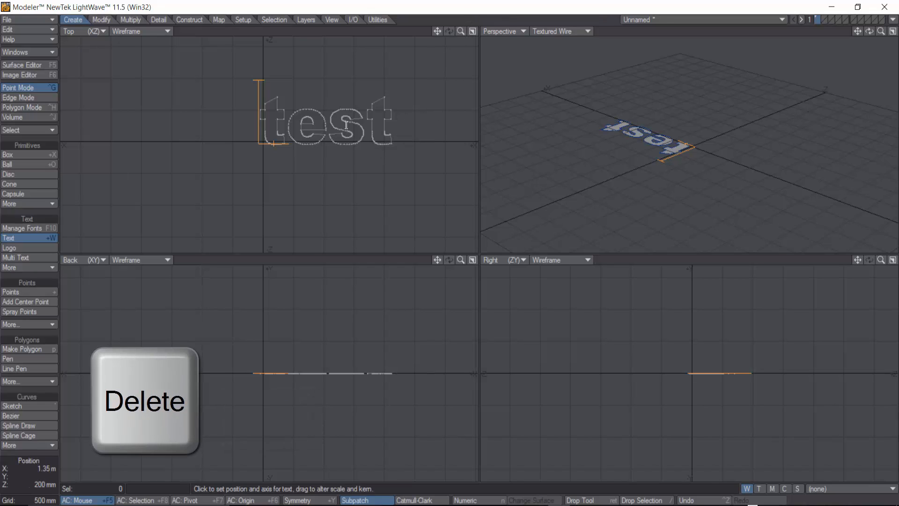
pyautogui.press('Delete')
pyautogui.press('Delete')
pyautogui.press('Delete')
pyautogui.press('Delete')
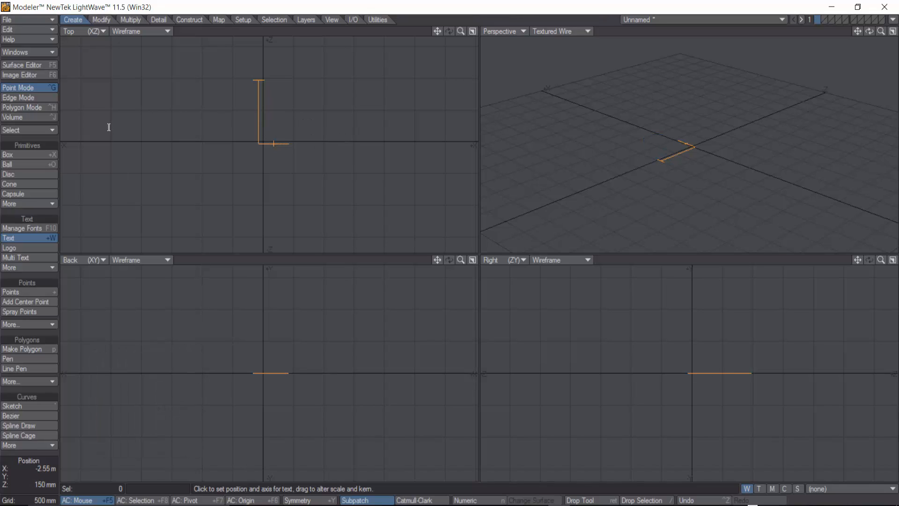
# Make a triangular polygon from points in the Top view at about X -1.5 m, Z 500 mm; X 500 mm, Z 950 mm; and X 500 mm, Z -1 m
pyautogui.click(34, 291)
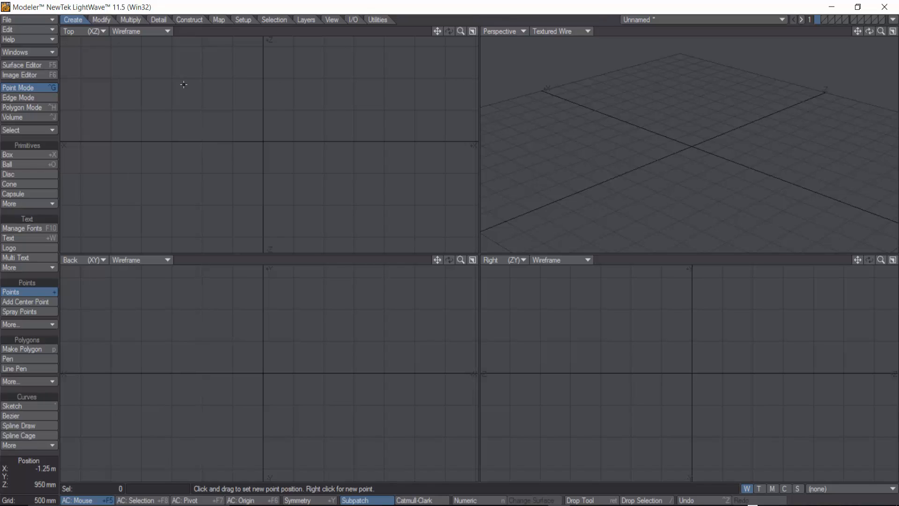
pyautogui.click(173, 110)
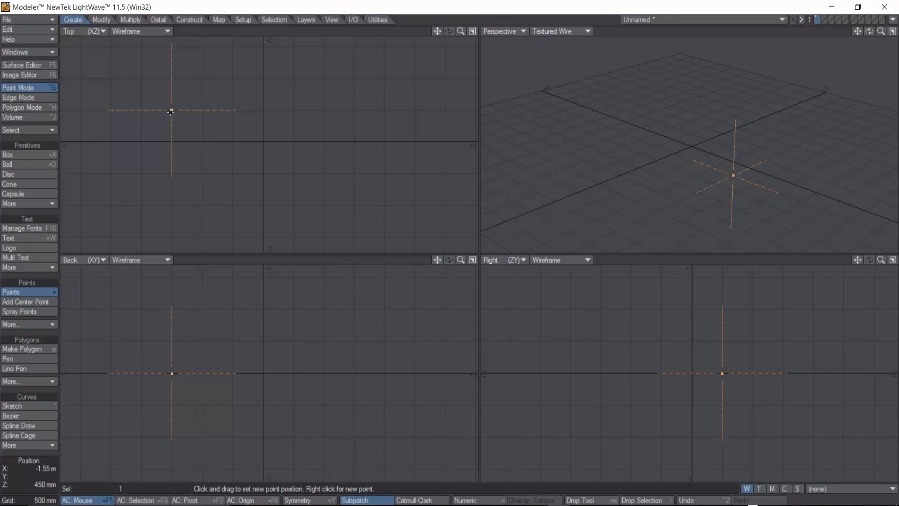
pyautogui.rightClick(202, 94)
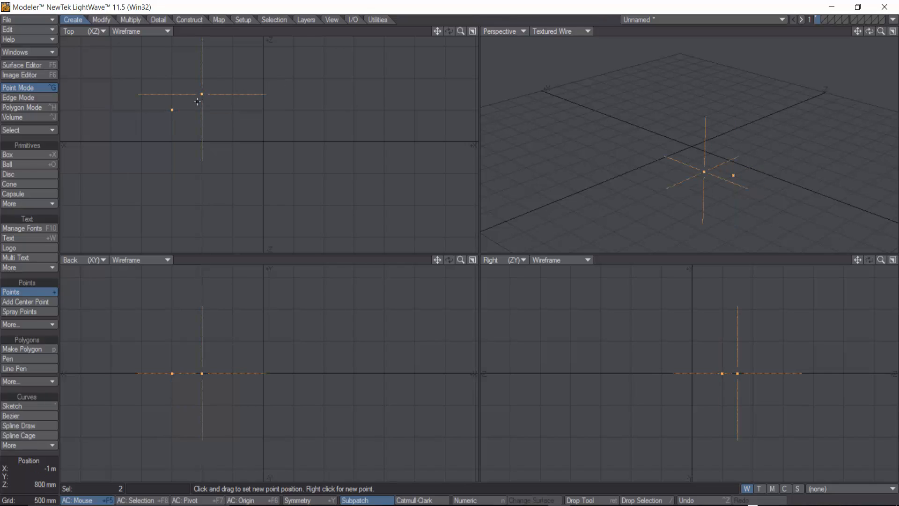
pyautogui.click(293, 80)
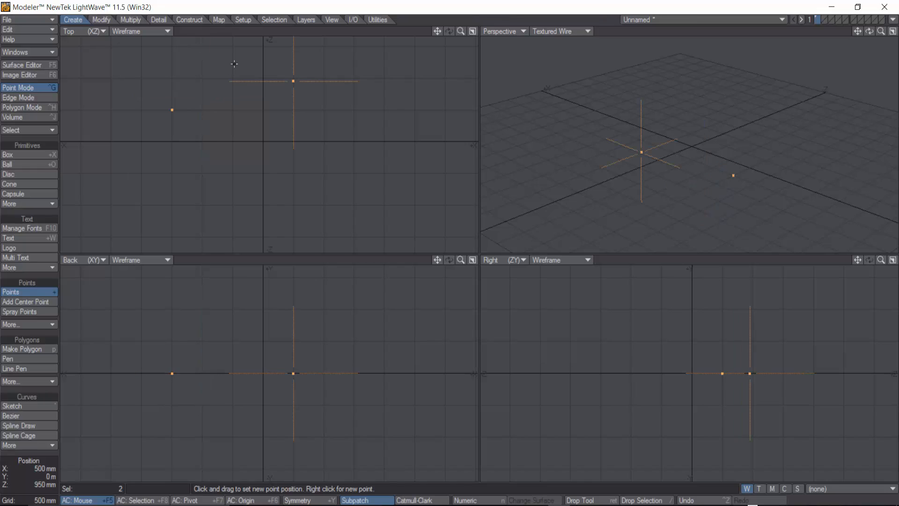
pyautogui.rightClick(294, 80)
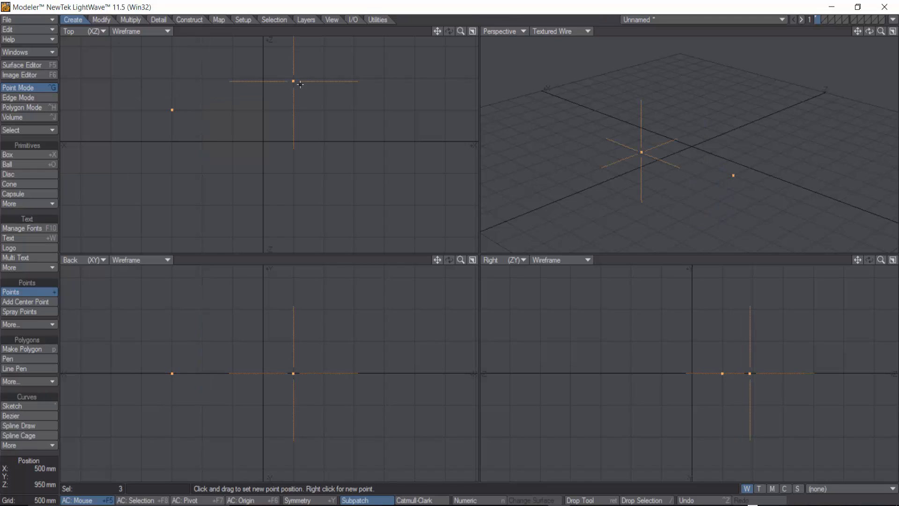
pyautogui.rightClick(292, 204)
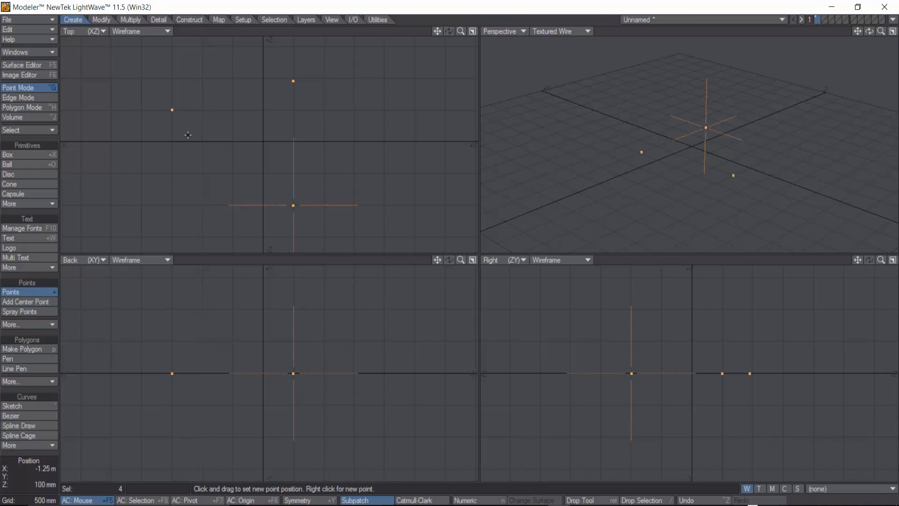
pyautogui.click(27, 350)
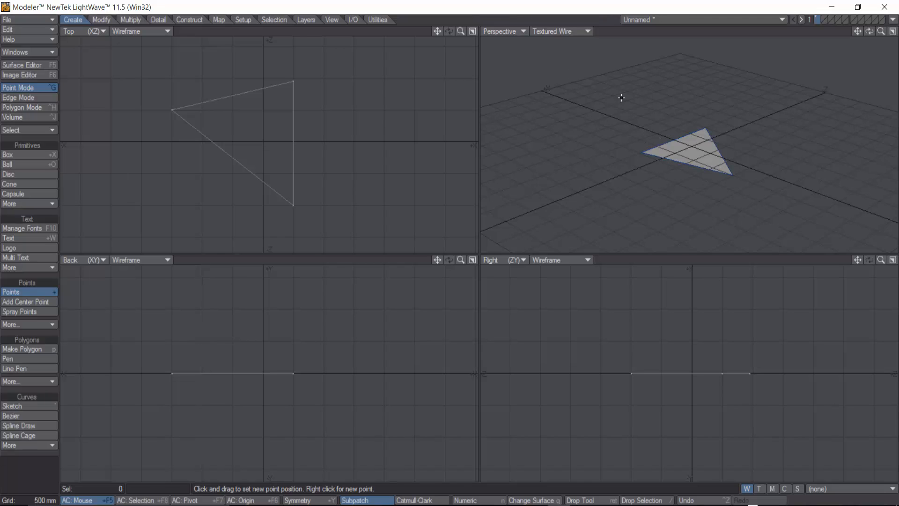
# Switch the Top view's display style to Textured Wire and return it to Wireframe
pyautogui.click(169, 31)
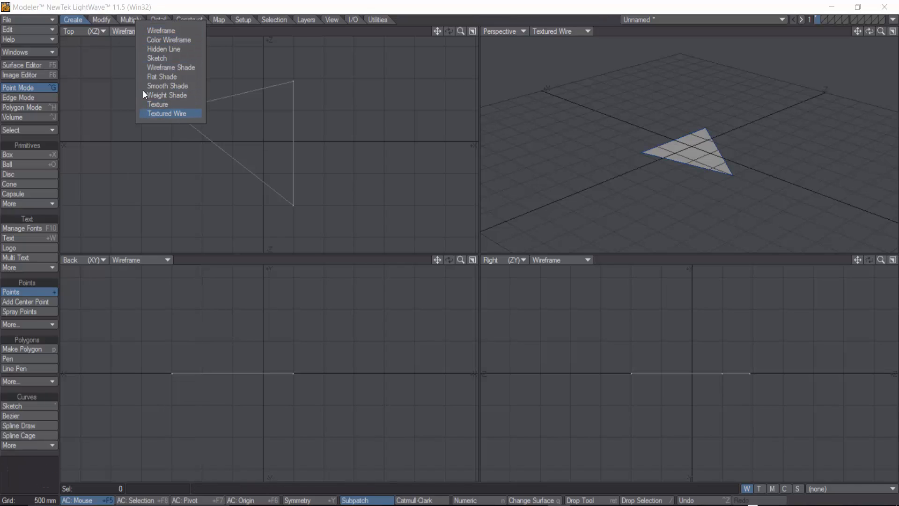
pyautogui.click(161, 113)
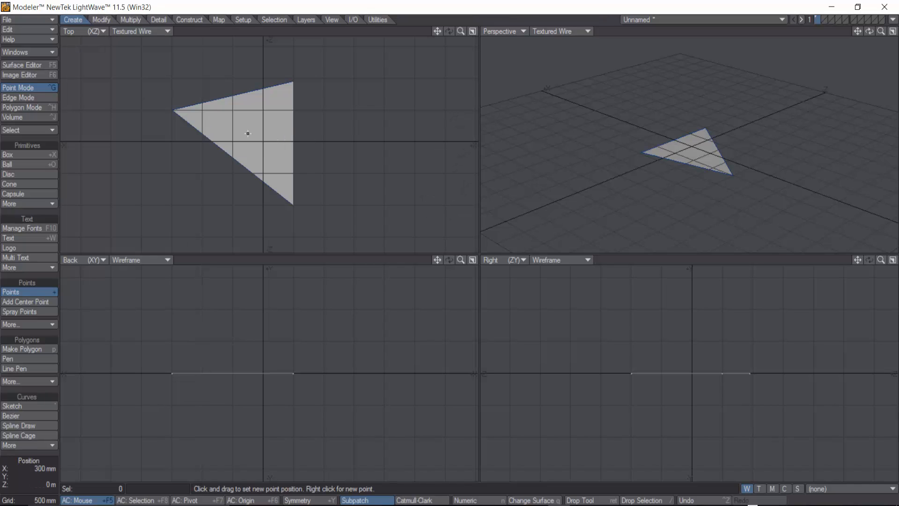
pyautogui.click(135, 29)
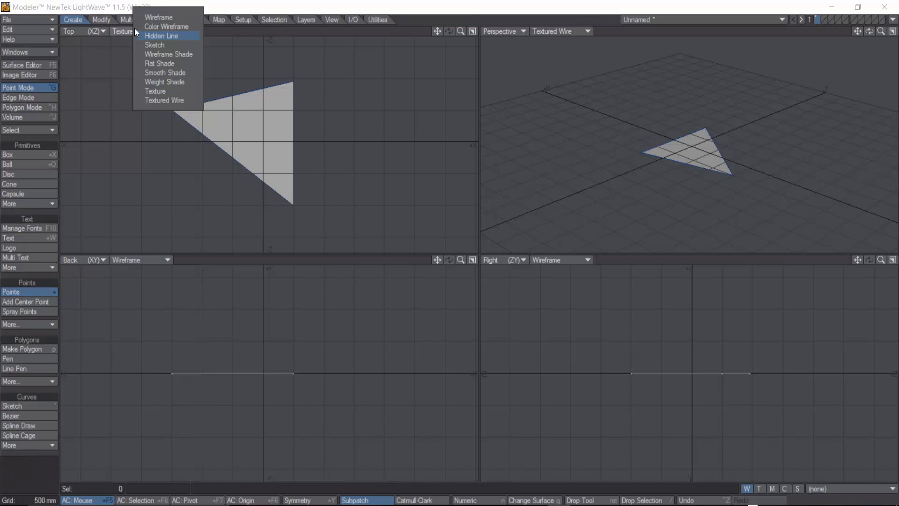
pyautogui.click(168, 18)
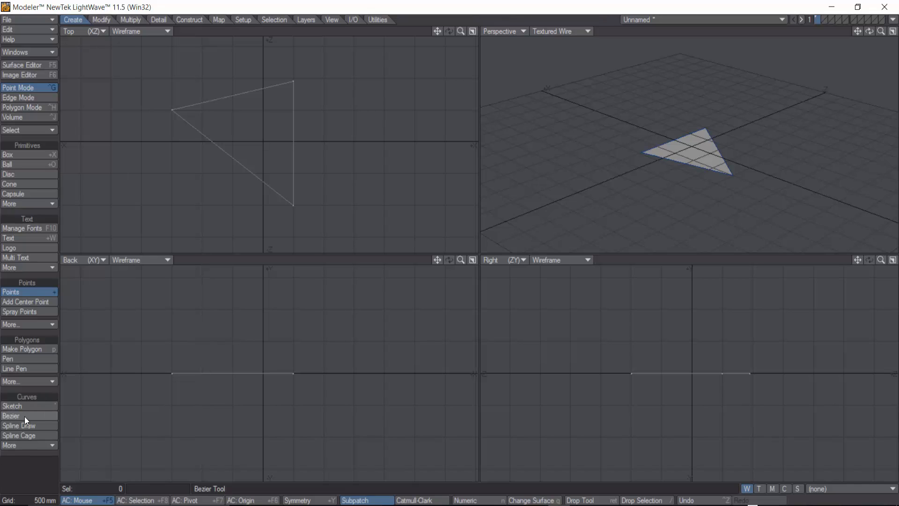
# Replace the triangle with a C-shaped Bezier curve in the Top view, passing about X 800 mm, Z -750 mm and X -400 mm, Z -1 m
pyautogui.press('Delete')
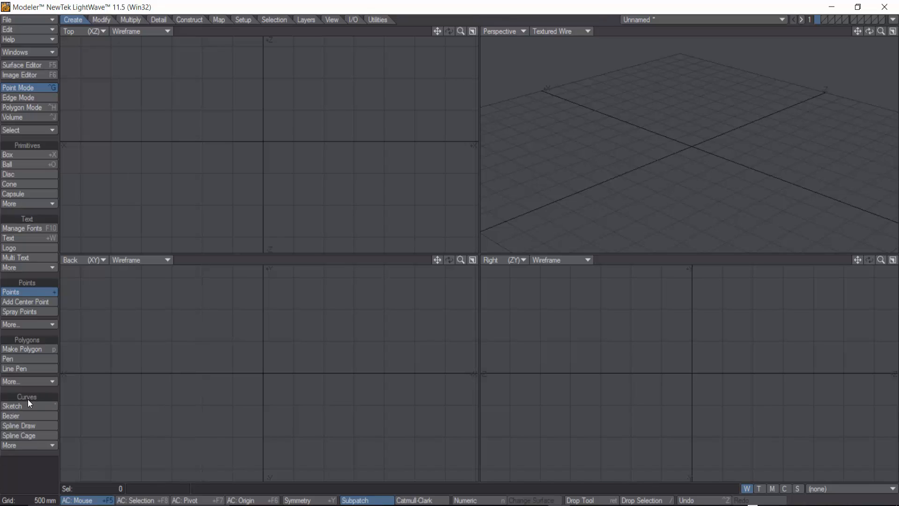
pyautogui.click(22, 415)
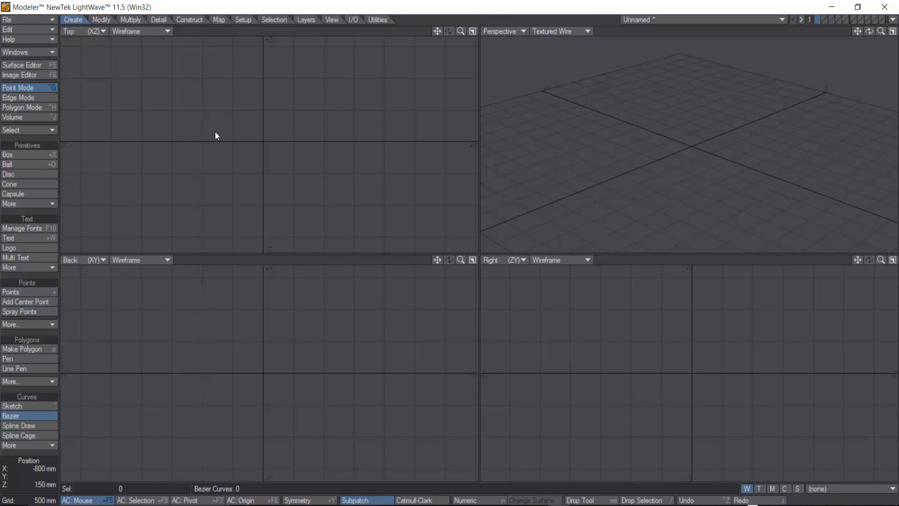
pyautogui.click(196, 129)
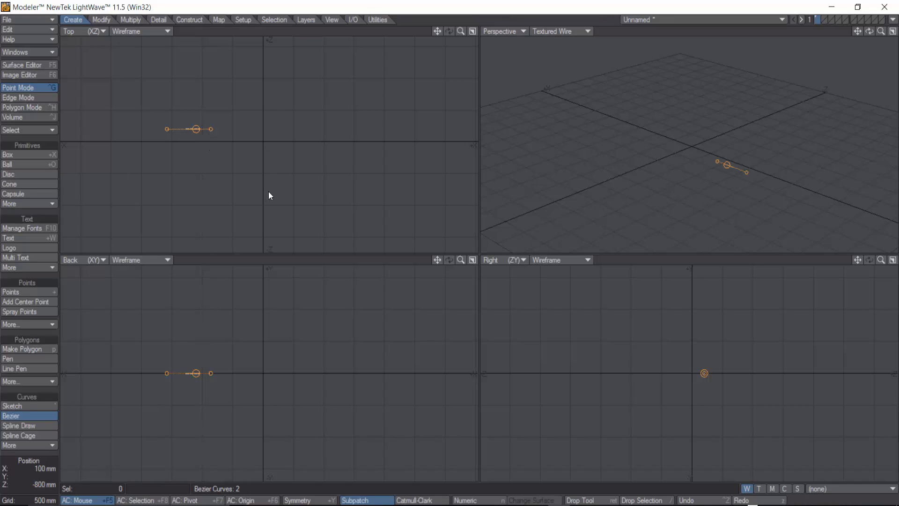
pyautogui.moveTo(275, 195); pyautogui.dragTo(318, 59)
pyautogui.click(312, 189)
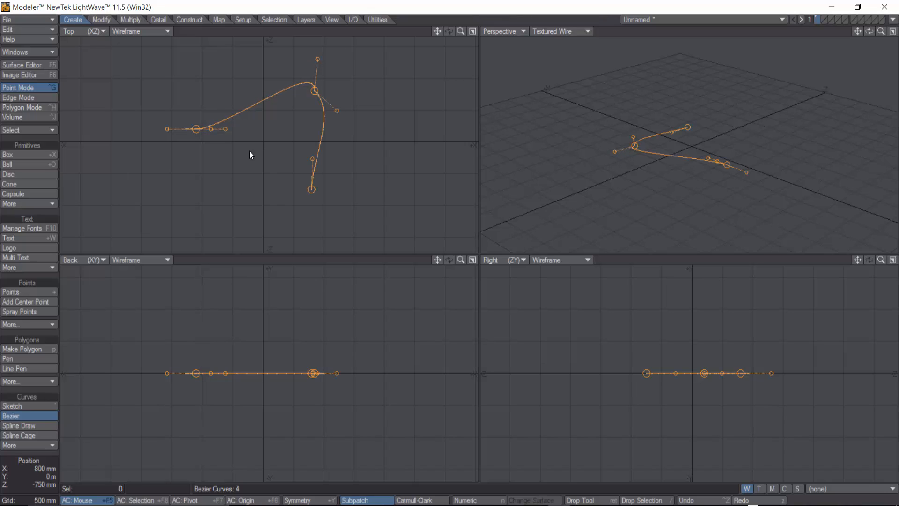
pyautogui.click(239, 204)
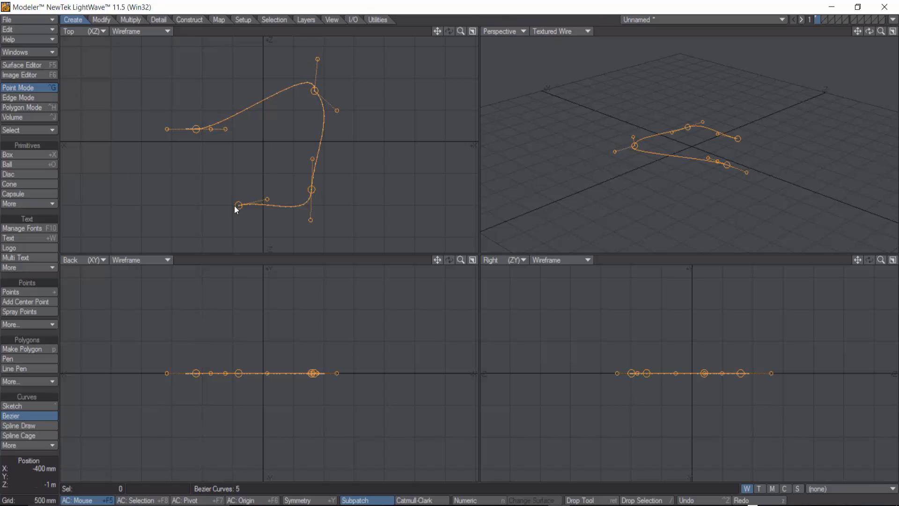
pyautogui.click(163, 192)
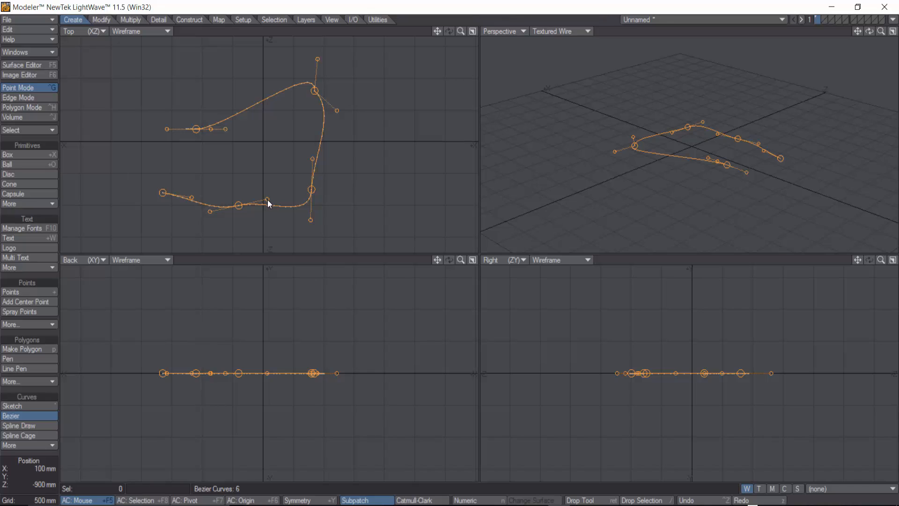
# Reshape the Bezier curve by moving one control handle each at its start point and at the two lower bends in the Top view
pyautogui.moveTo(268, 199); pyautogui.dragTo(221, 149)
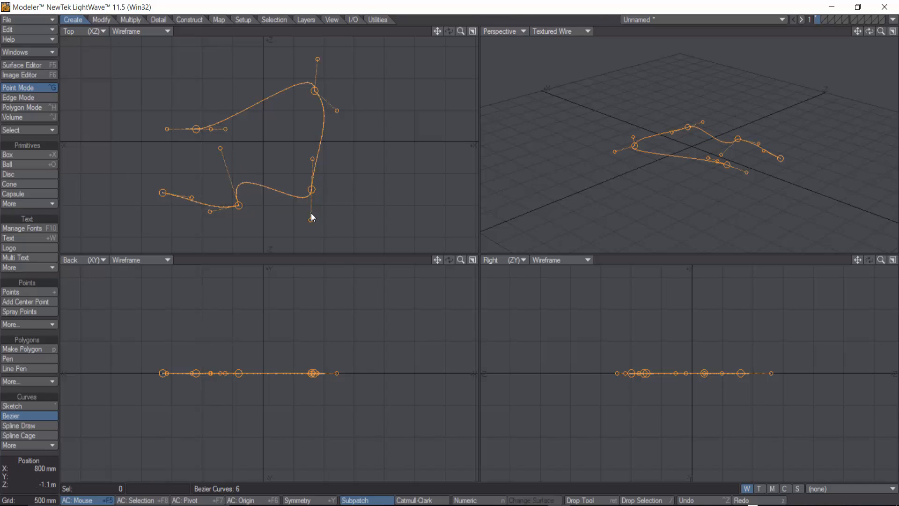
pyautogui.moveTo(311, 220)
pyautogui.mouseDown()
pyautogui.moveTo(331, 216)
pyautogui.moveTo(293, 221)
pyautogui.mouseUp()
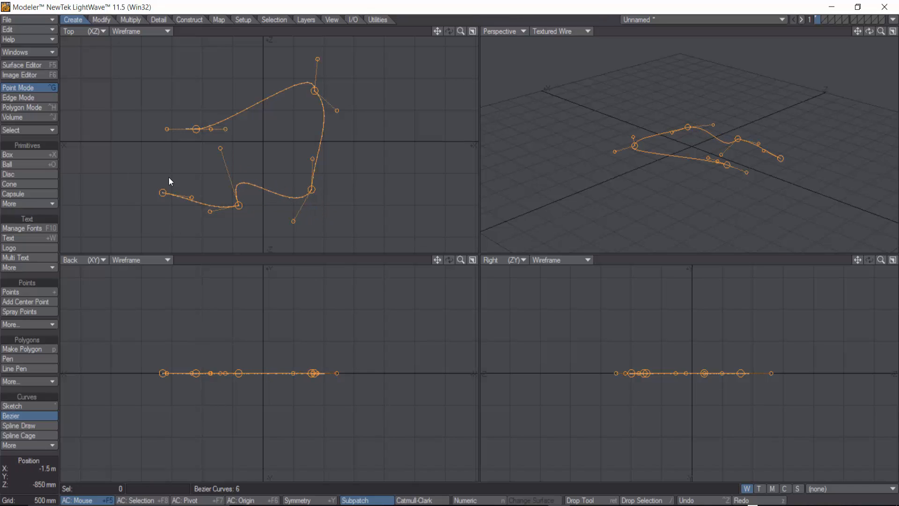
pyautogui.moveTo(167, 130); pyautogui.dragTo(178, 88)
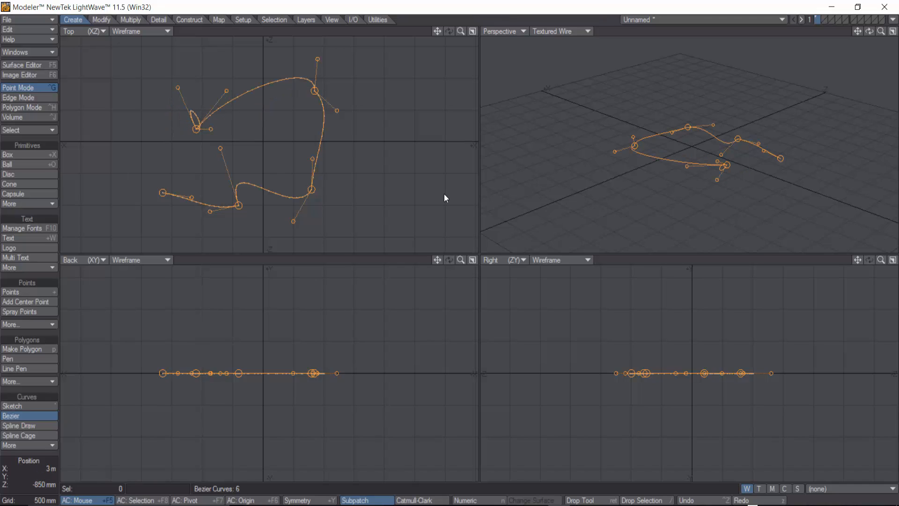